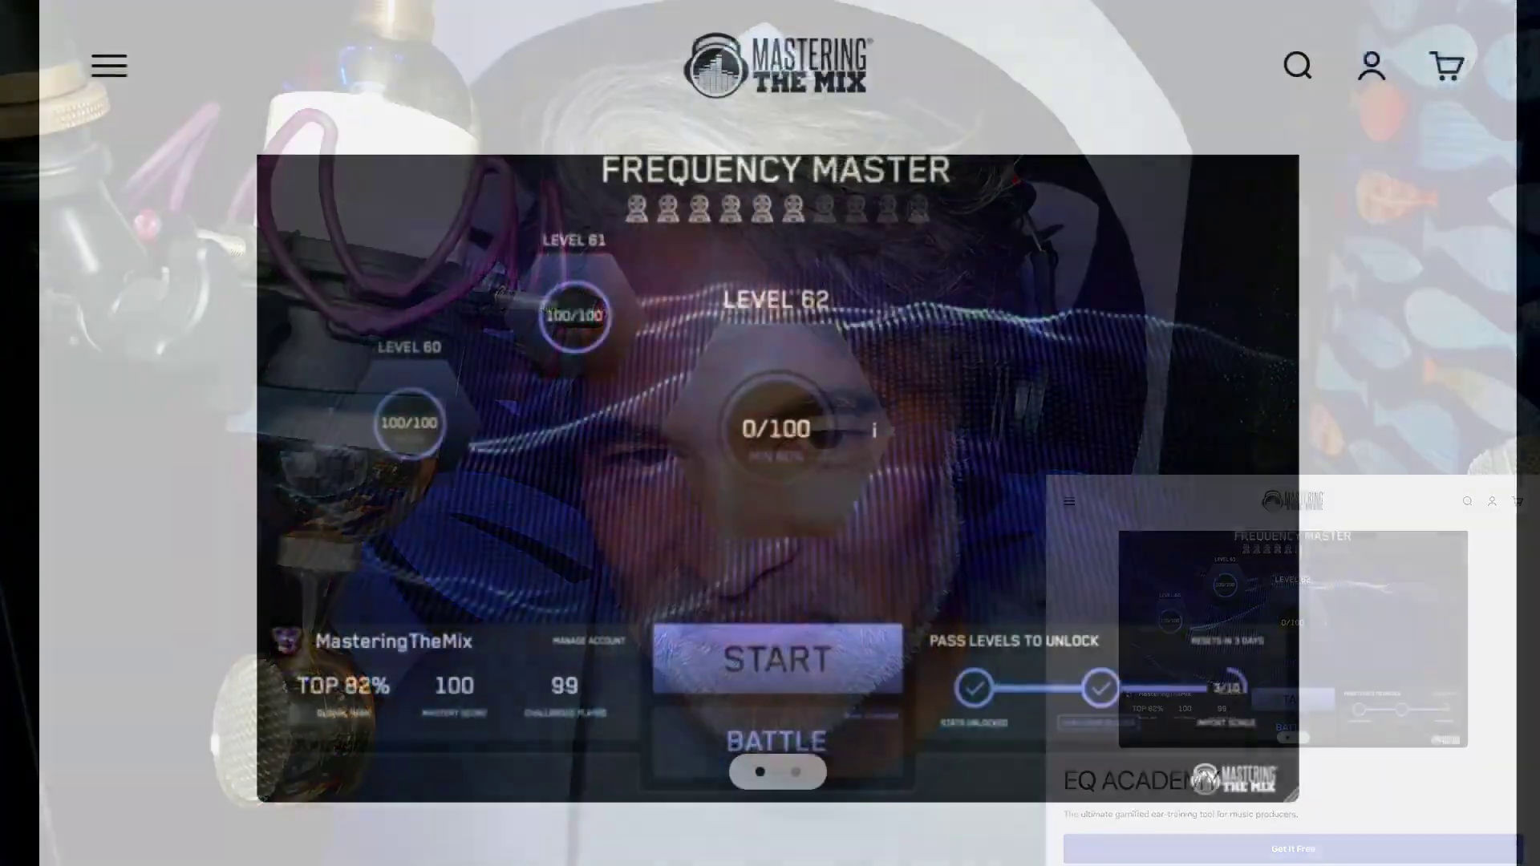
- Play Level 4's track Thinking About You from the start of its loop
scroll(778, 505, down, 5)
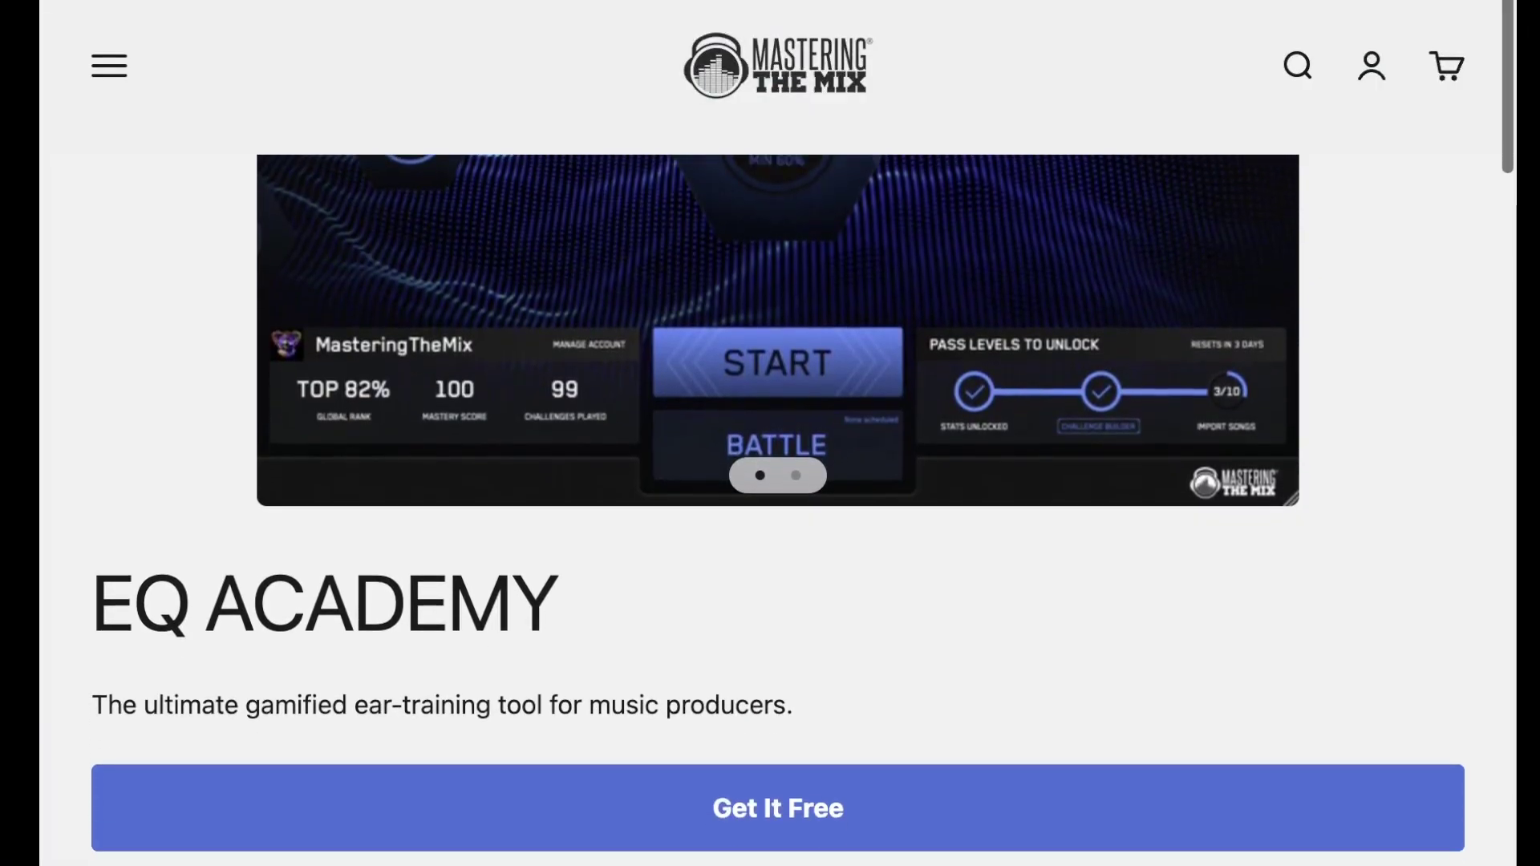
scroll(779, 505, down, 1)
scroll(778, 506, down, 1)
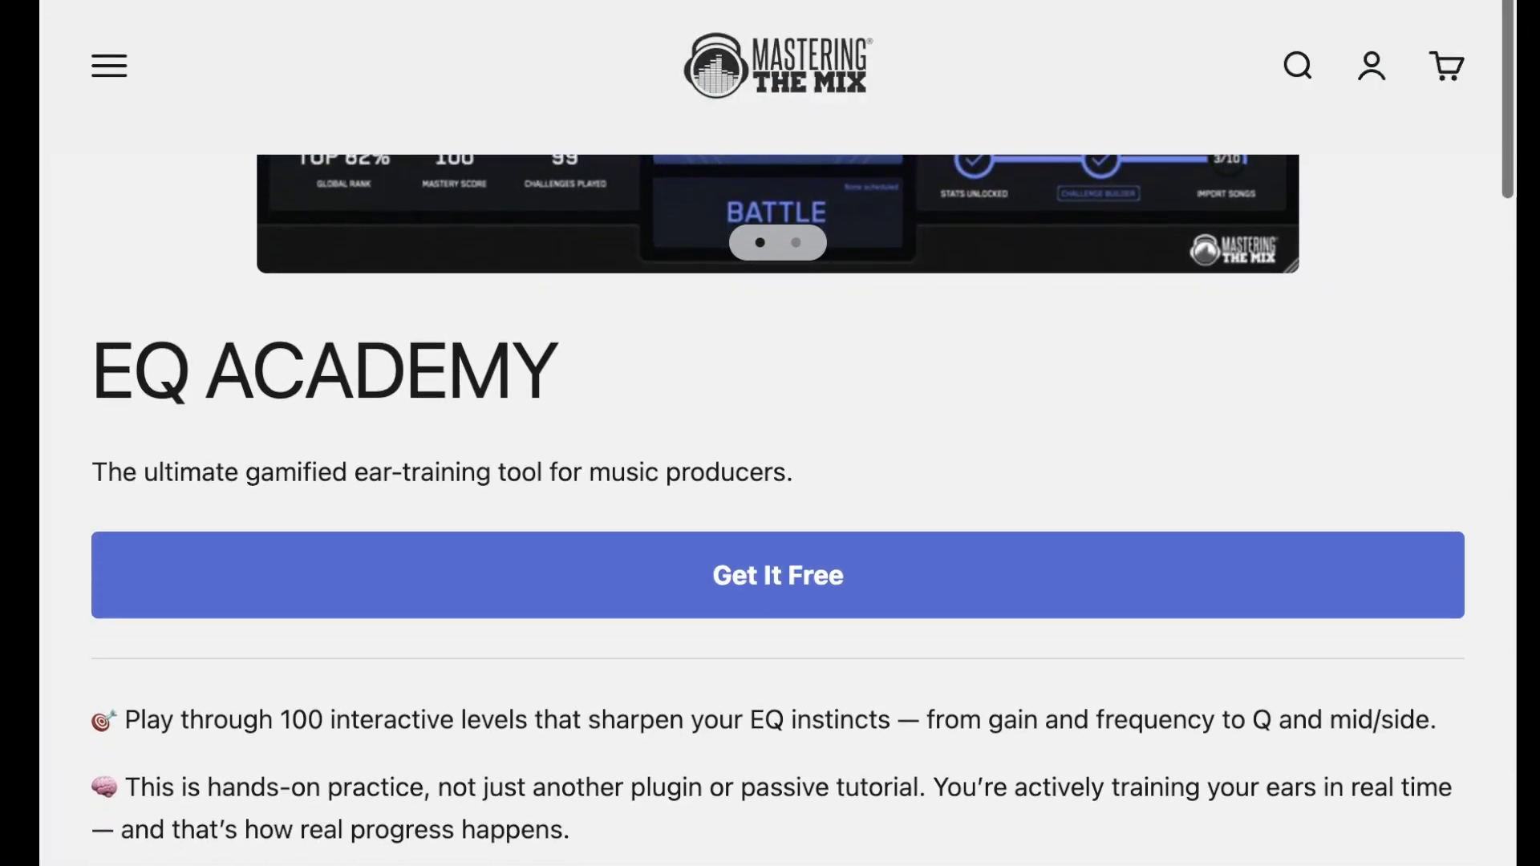
scroll(778, 506, down, 3)
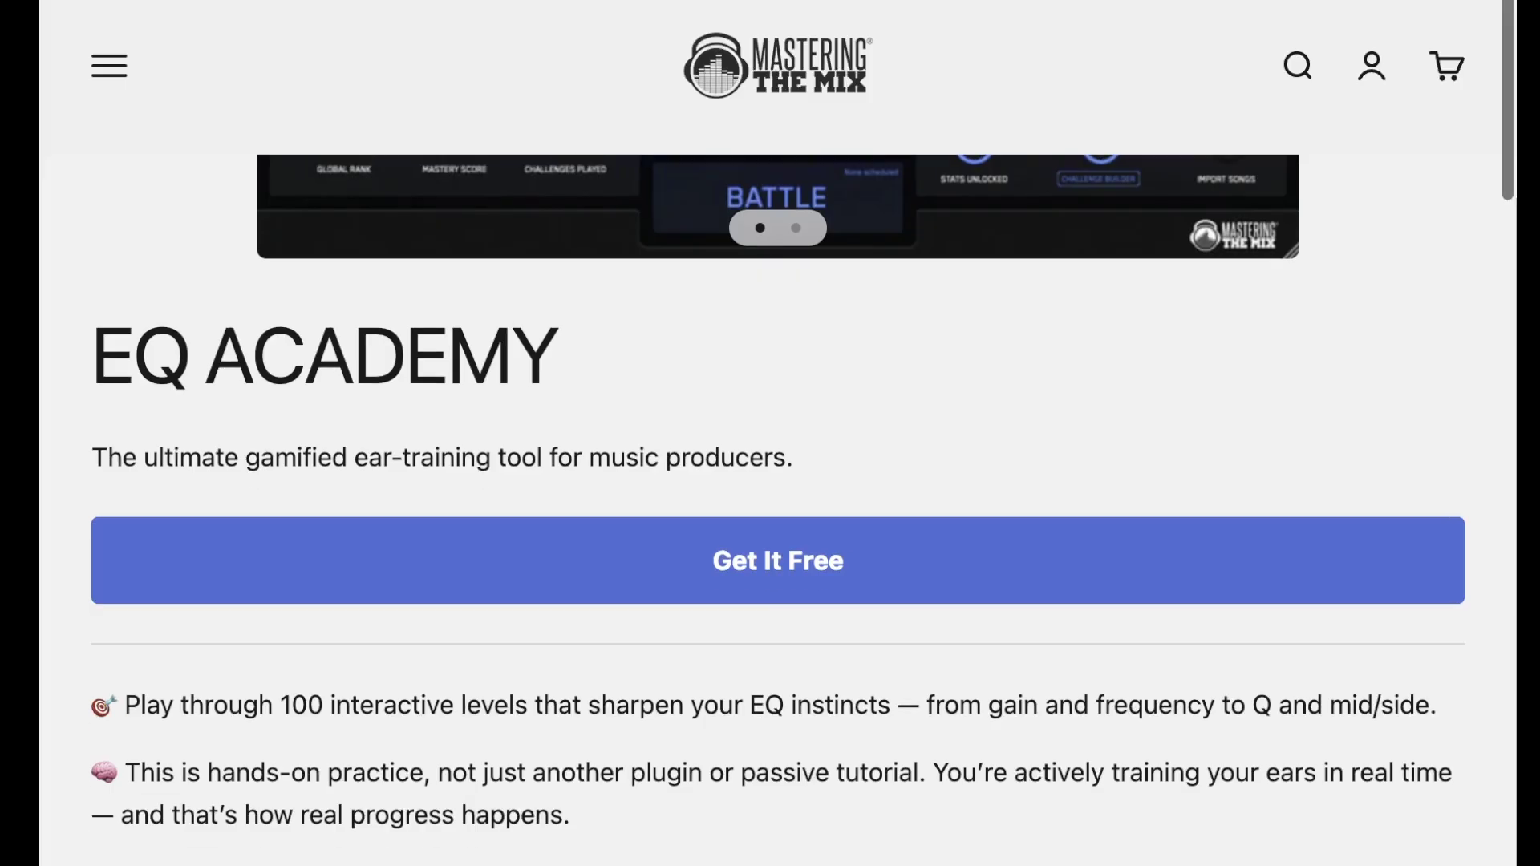
scroll(778, 505, down, 2)
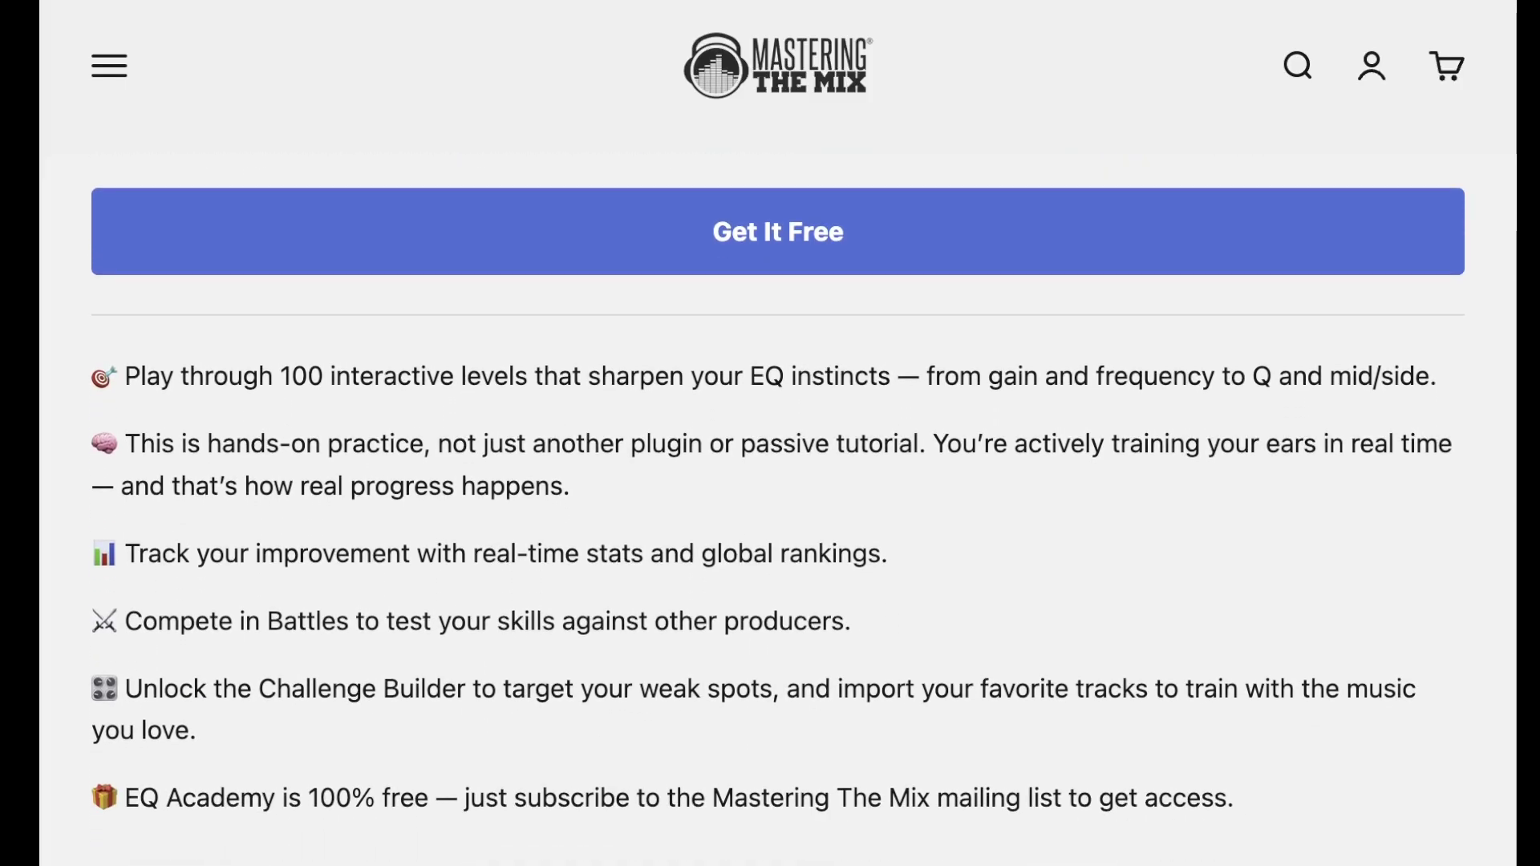
scroll(778, 505, down, 2)
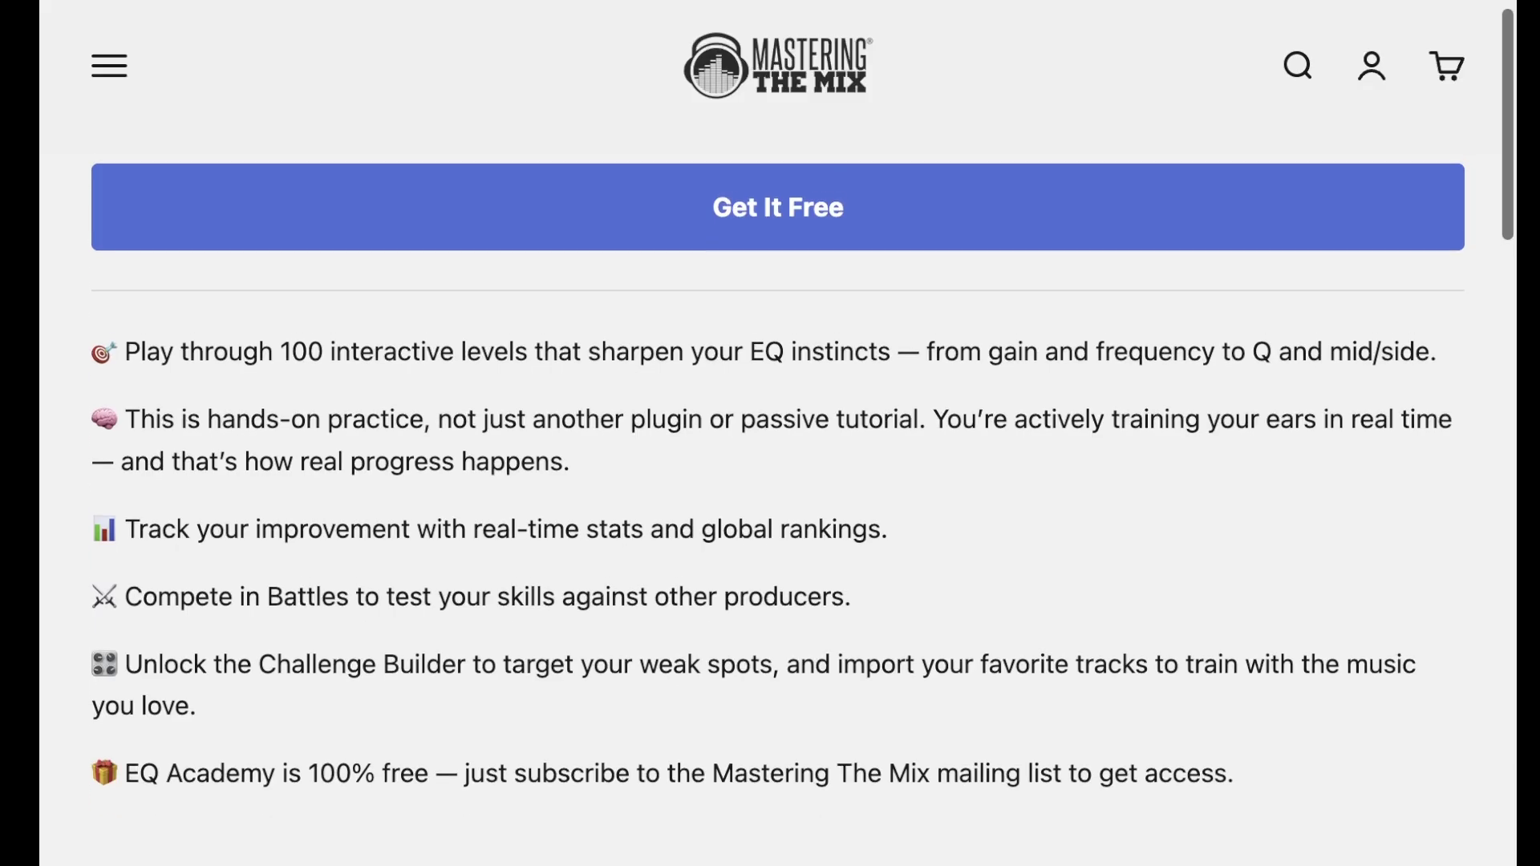
scroll(778, 506, up, 5)
scroll(778, 506, up, 8)
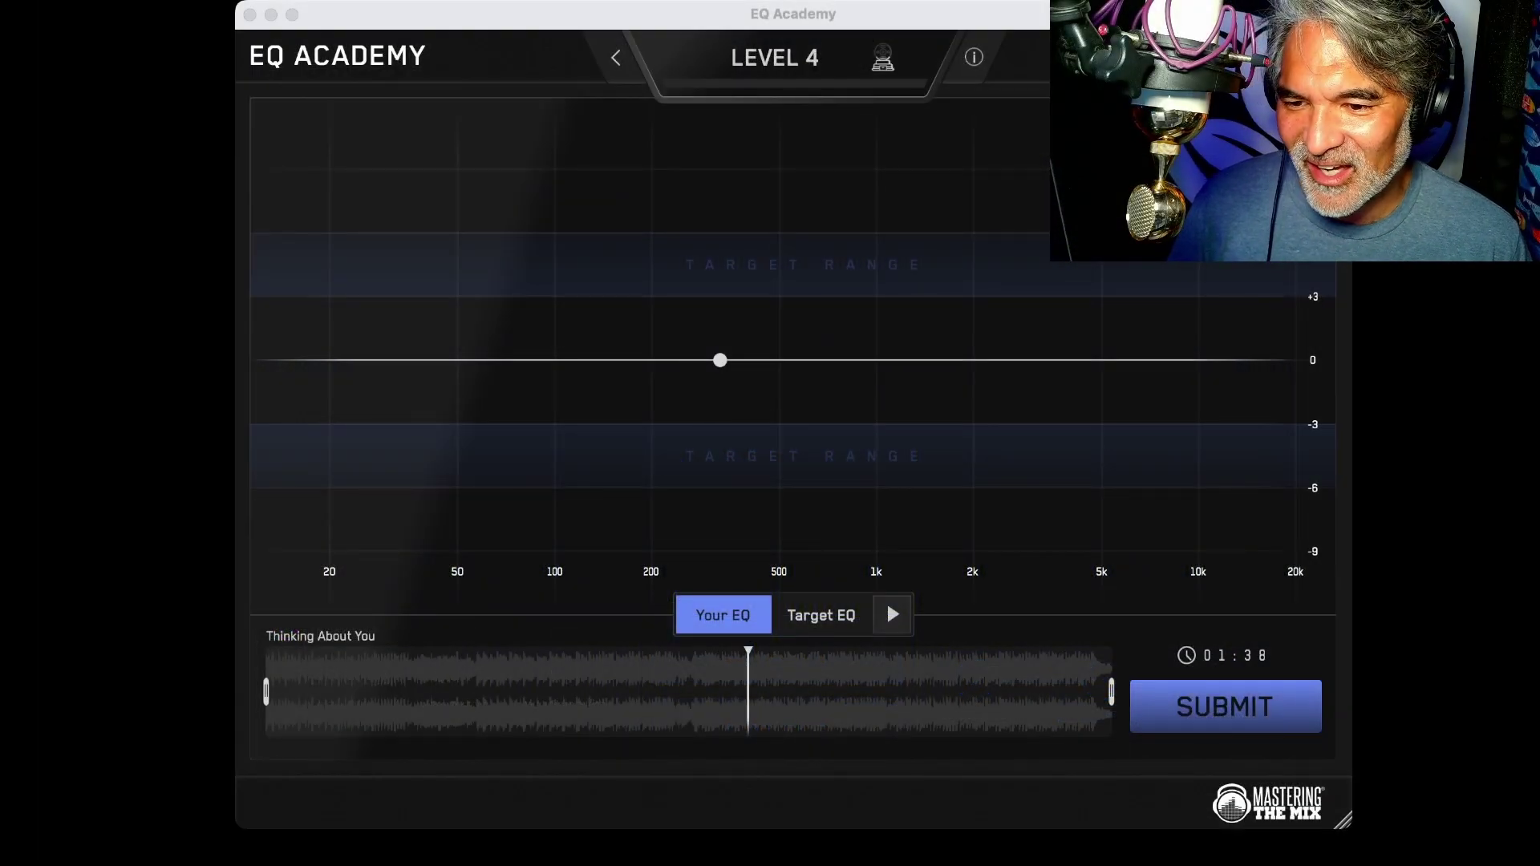
click(888, 599)
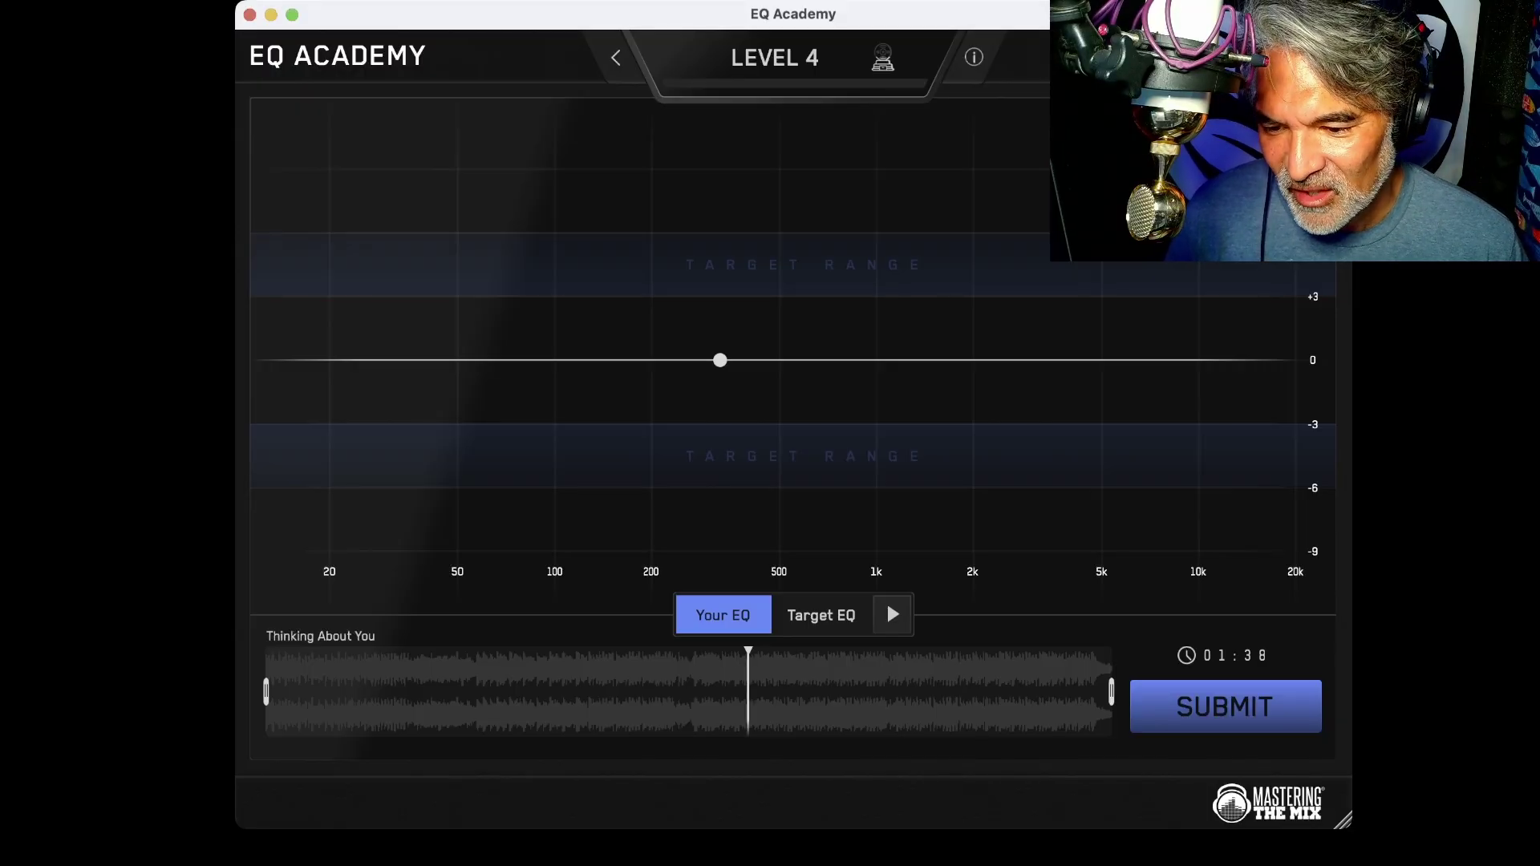
click(887, 600)
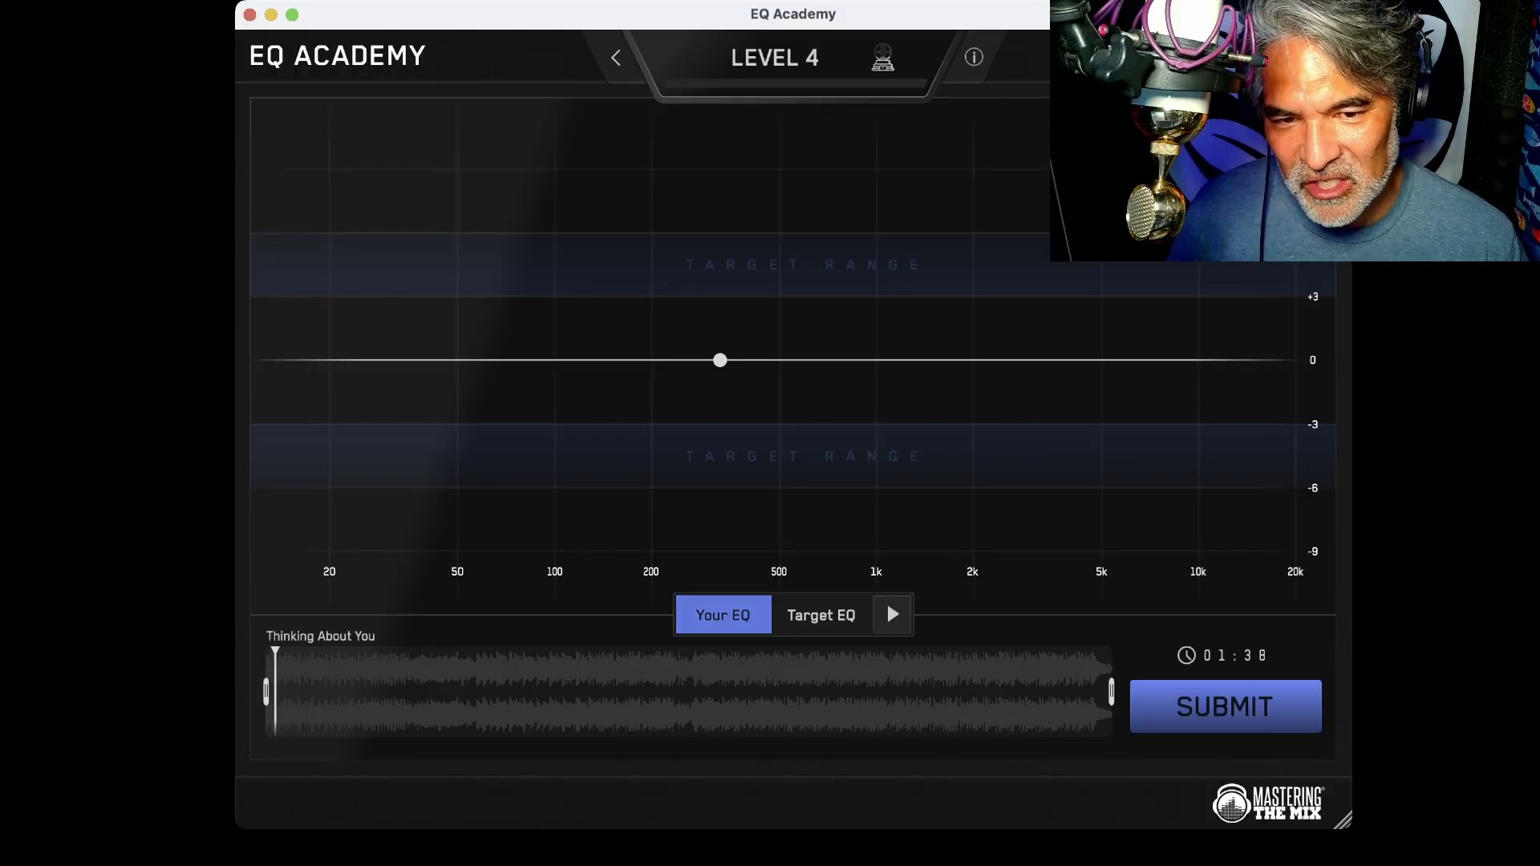
click(887, 599)
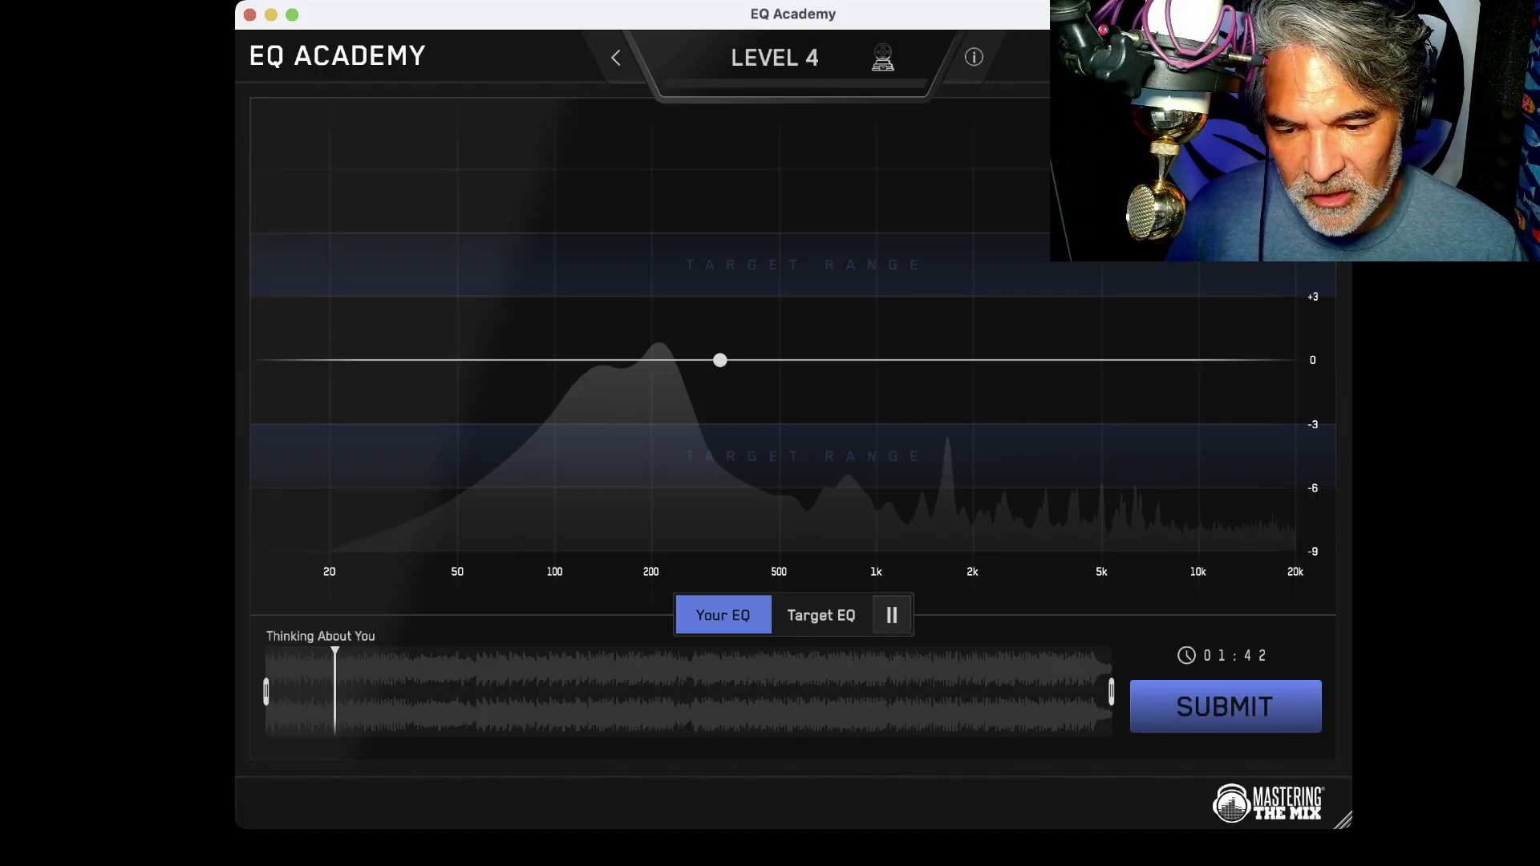
- A/B with the target EQ, then boost the band about +4 dB near 300 Hz
key(t)
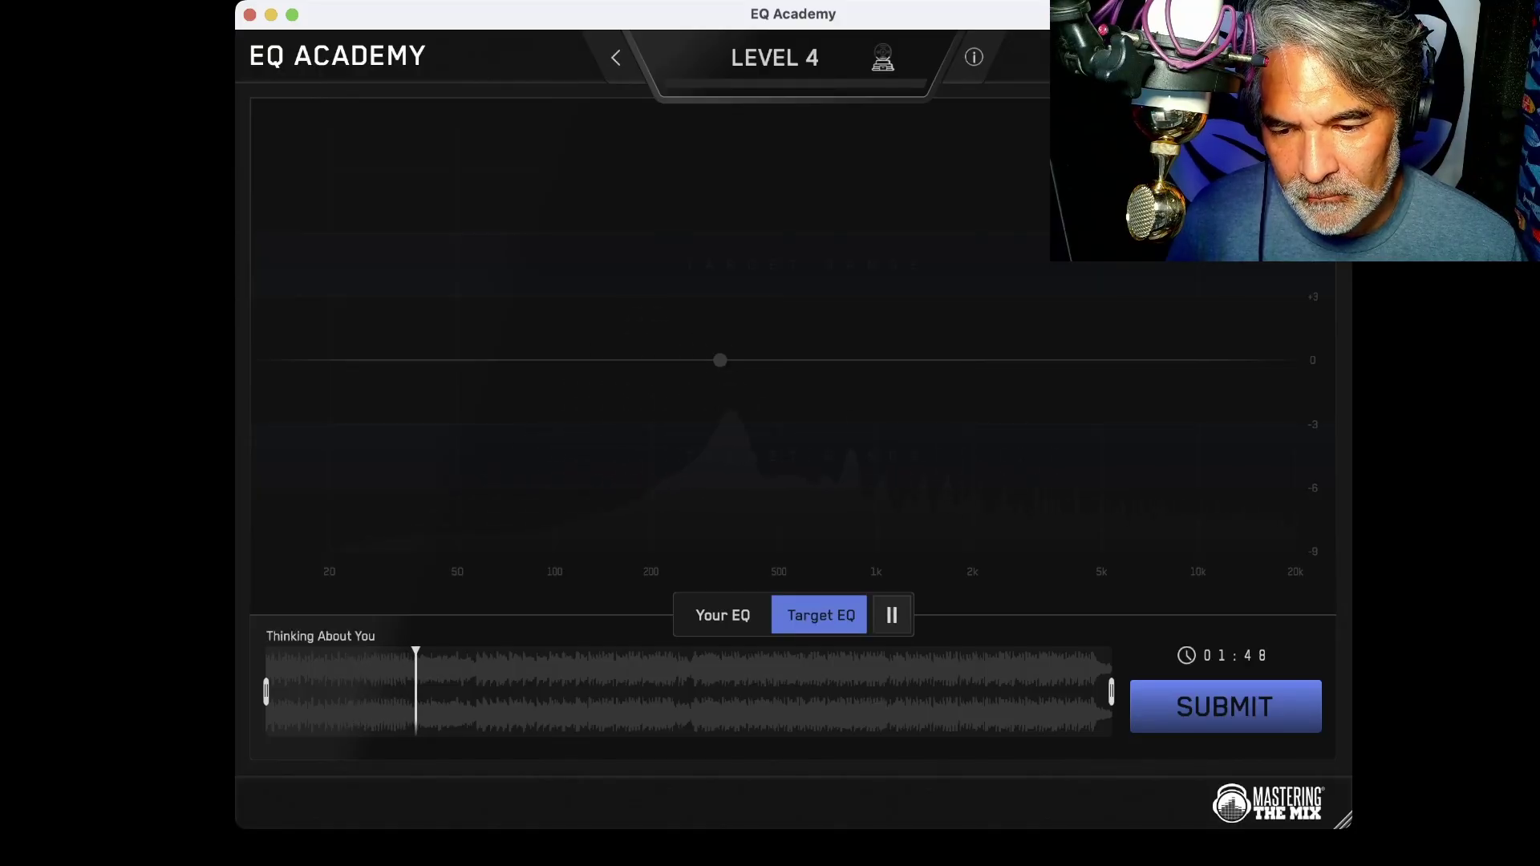
key(t)
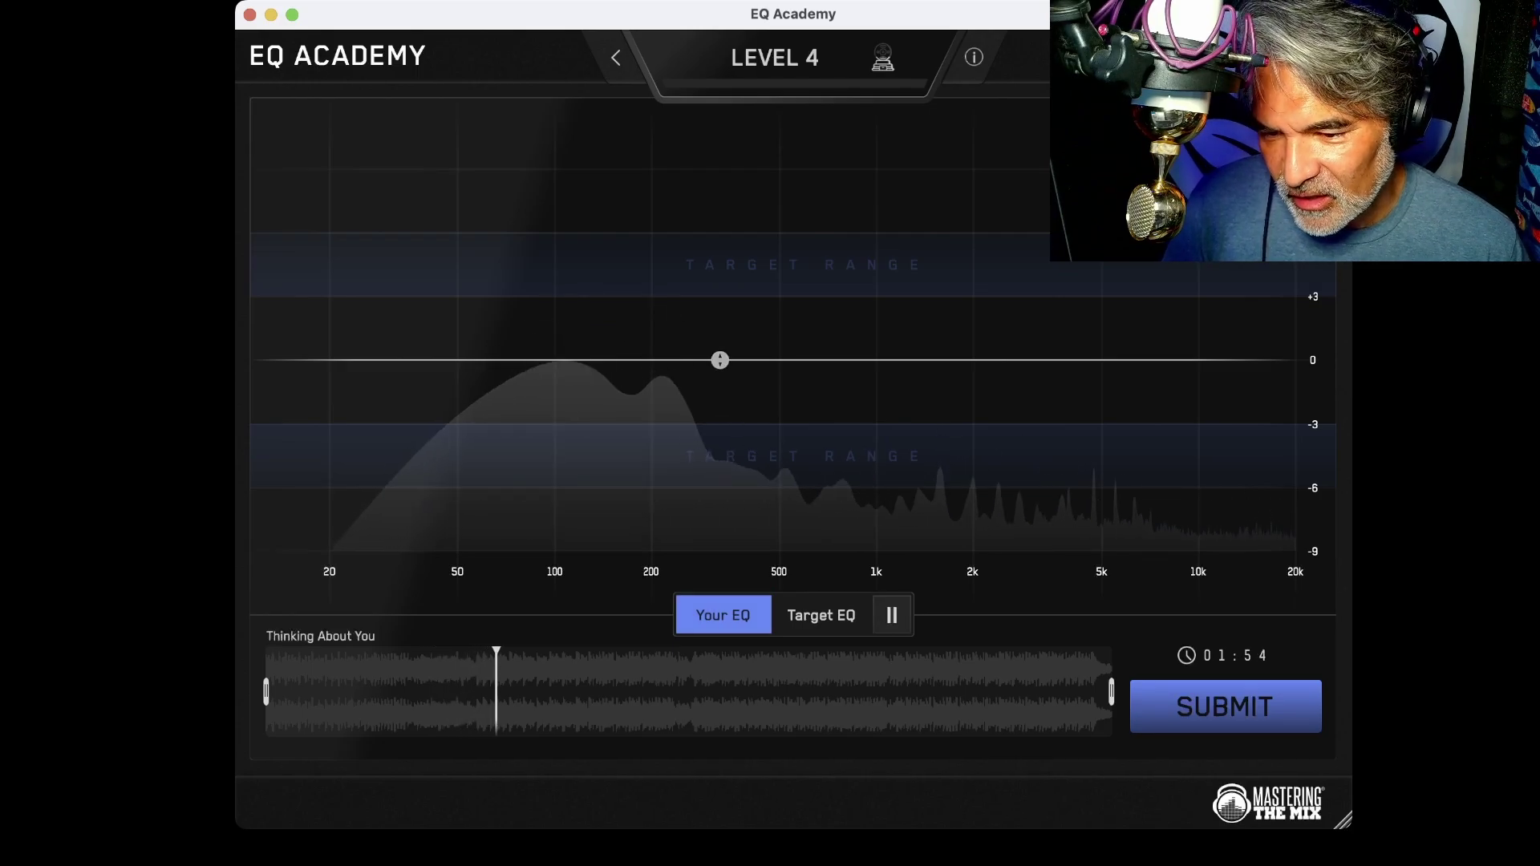
drag(720, 361, 720, 268)
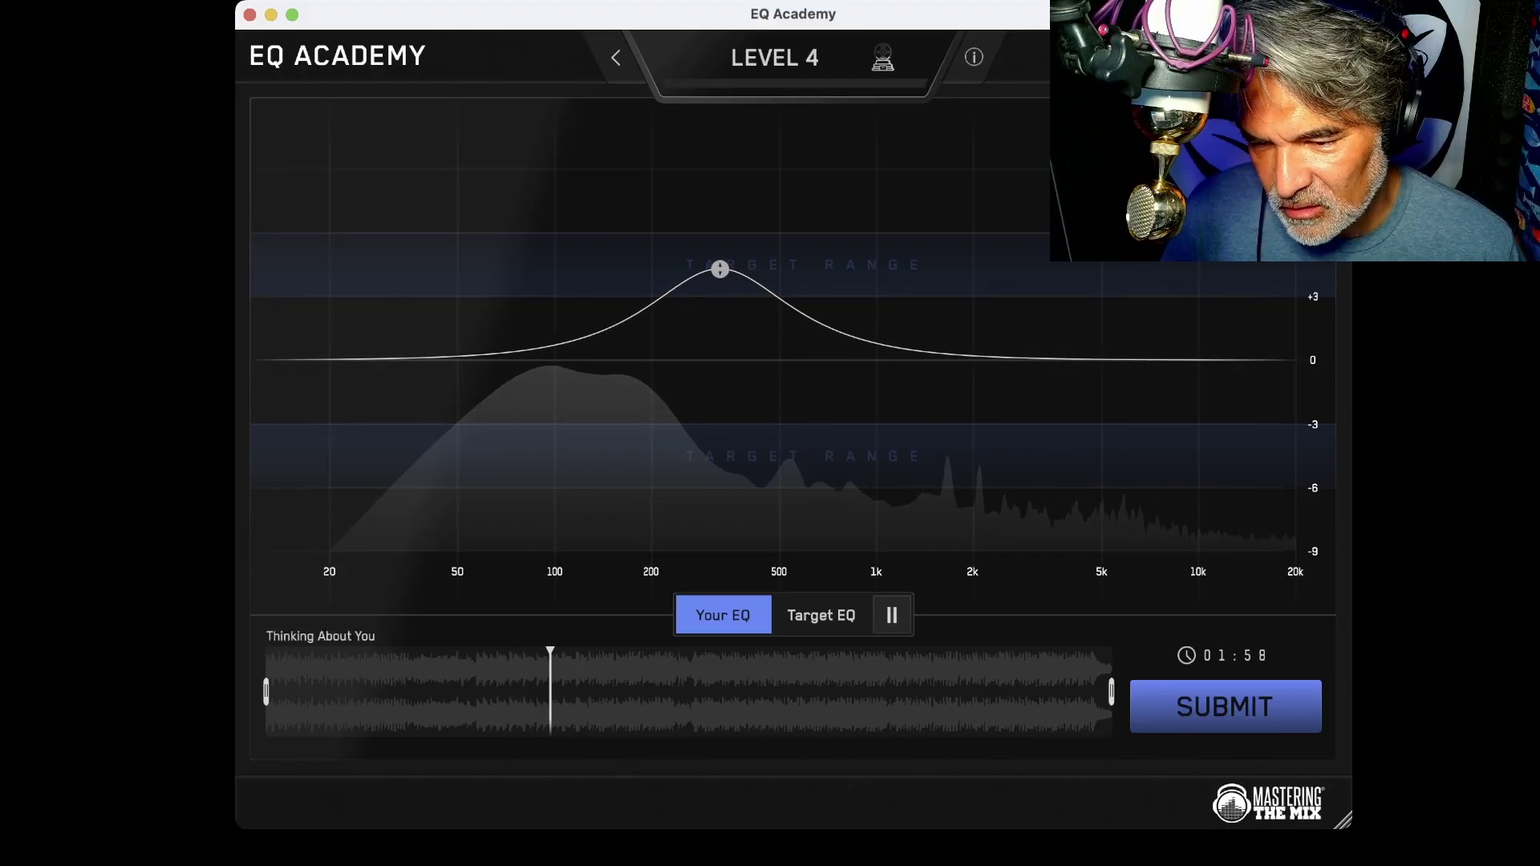
- Compare the +4 dB boost against the target, submit Level 4 for 85/100, and advance
key(t)
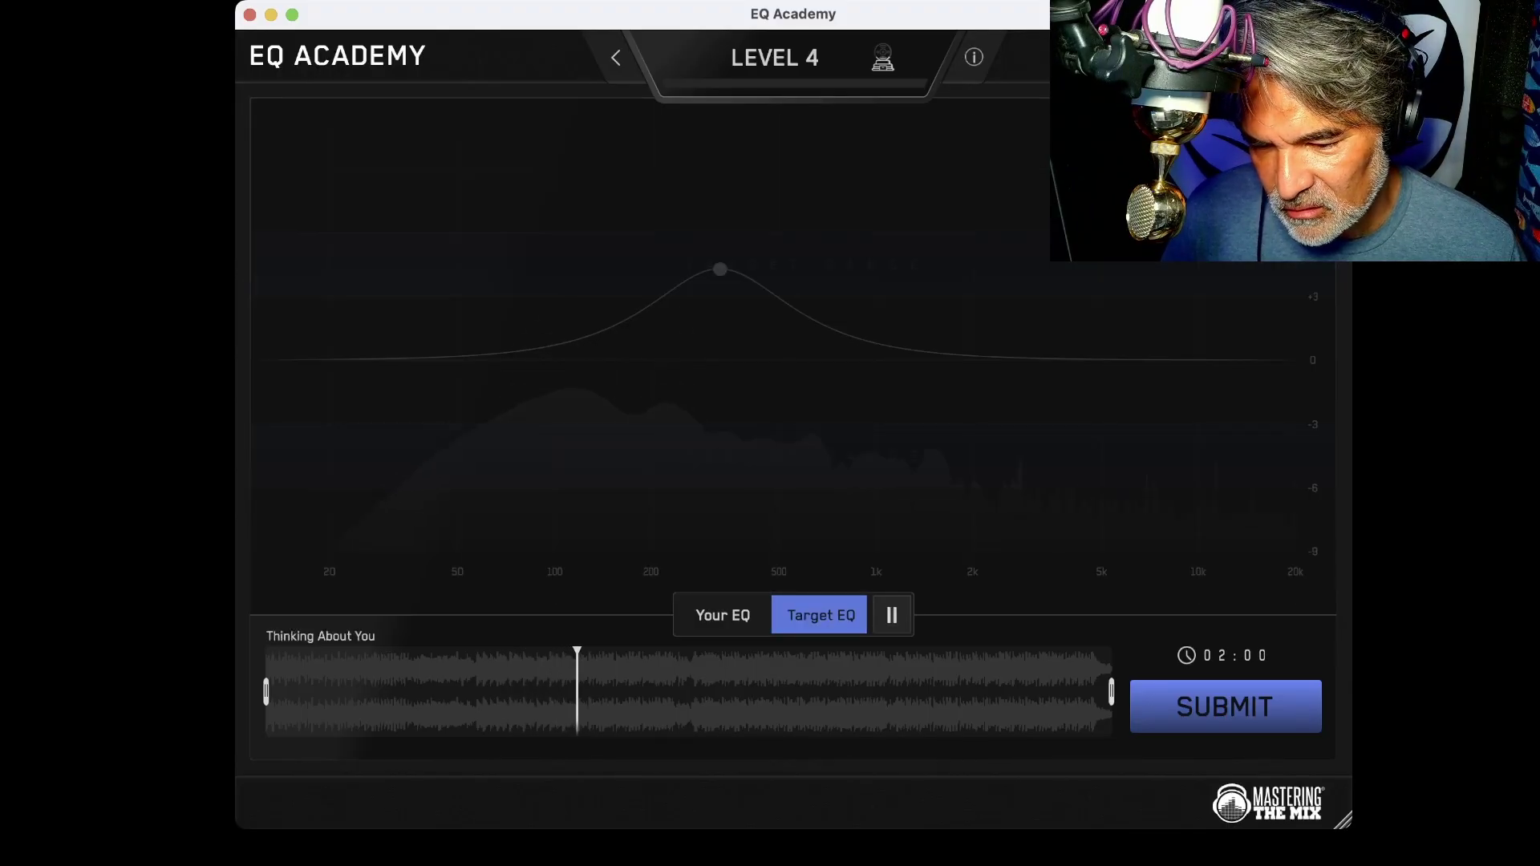
key(t)
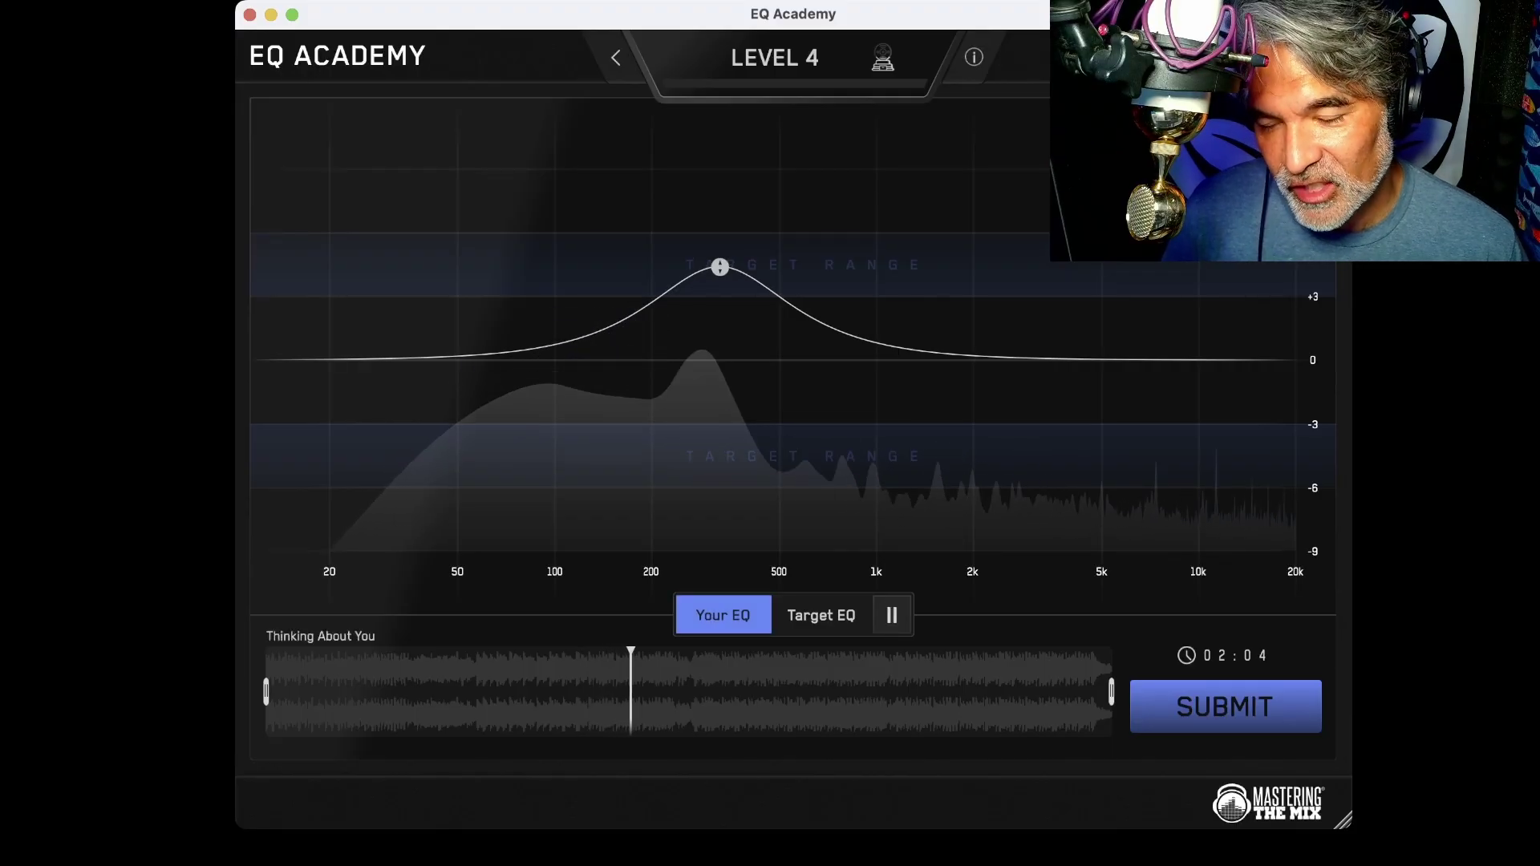
key(t)
key(t)
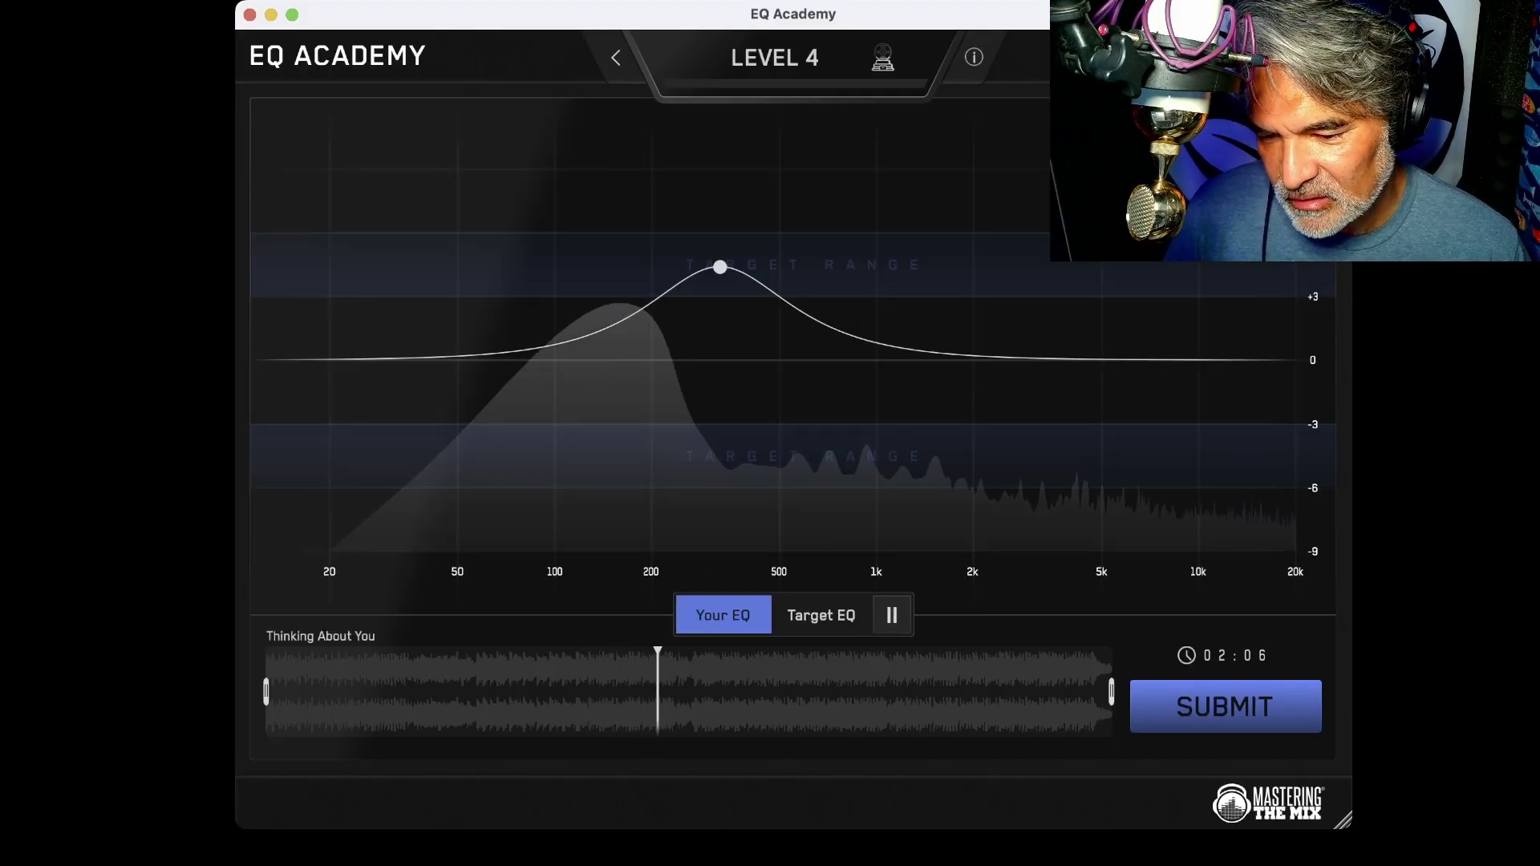
key(t)
key(Return)
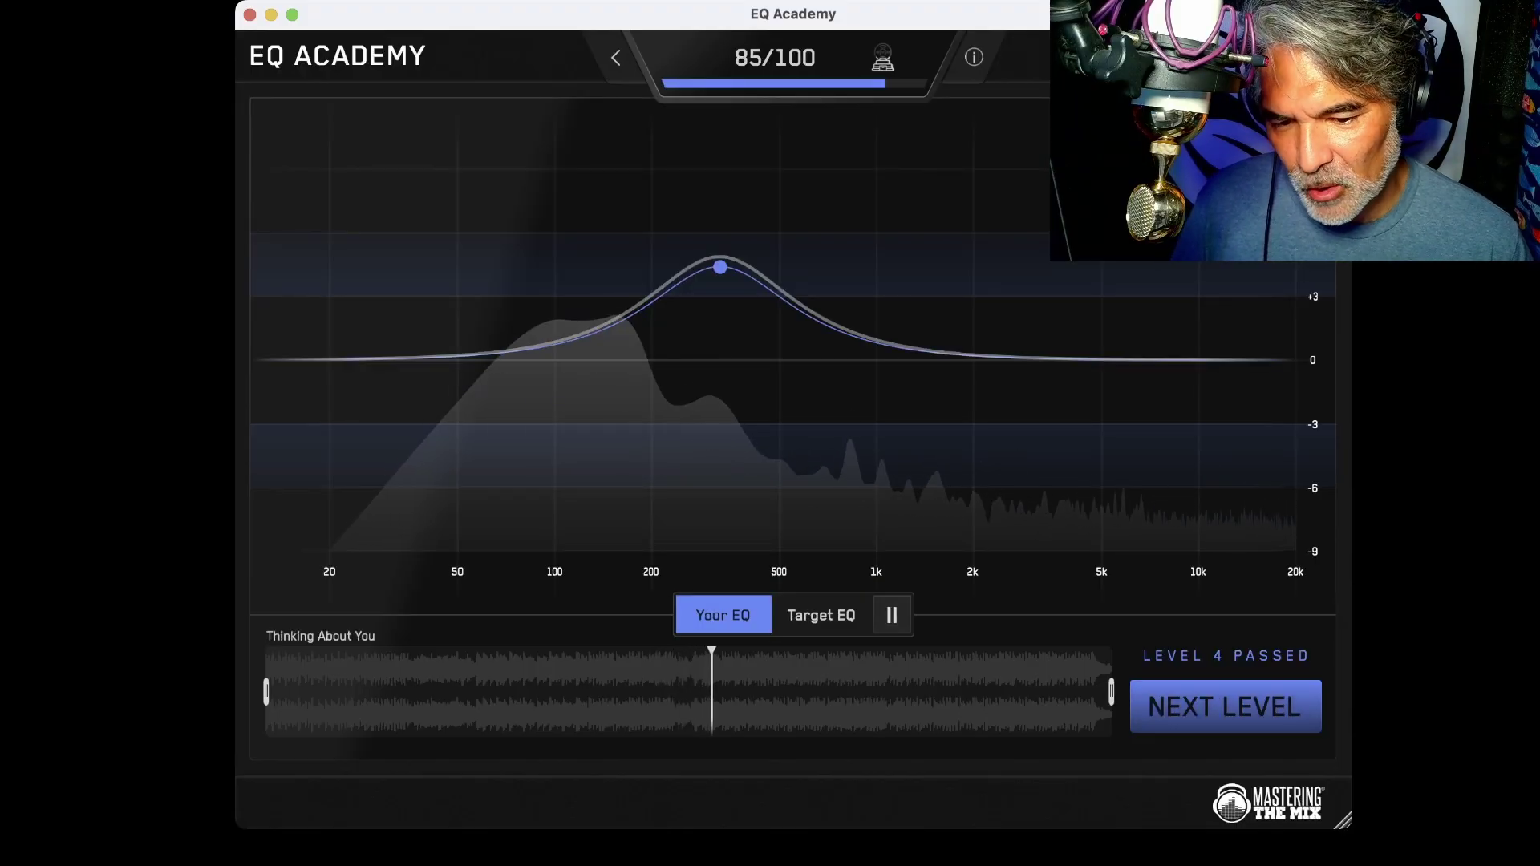
key(Return)
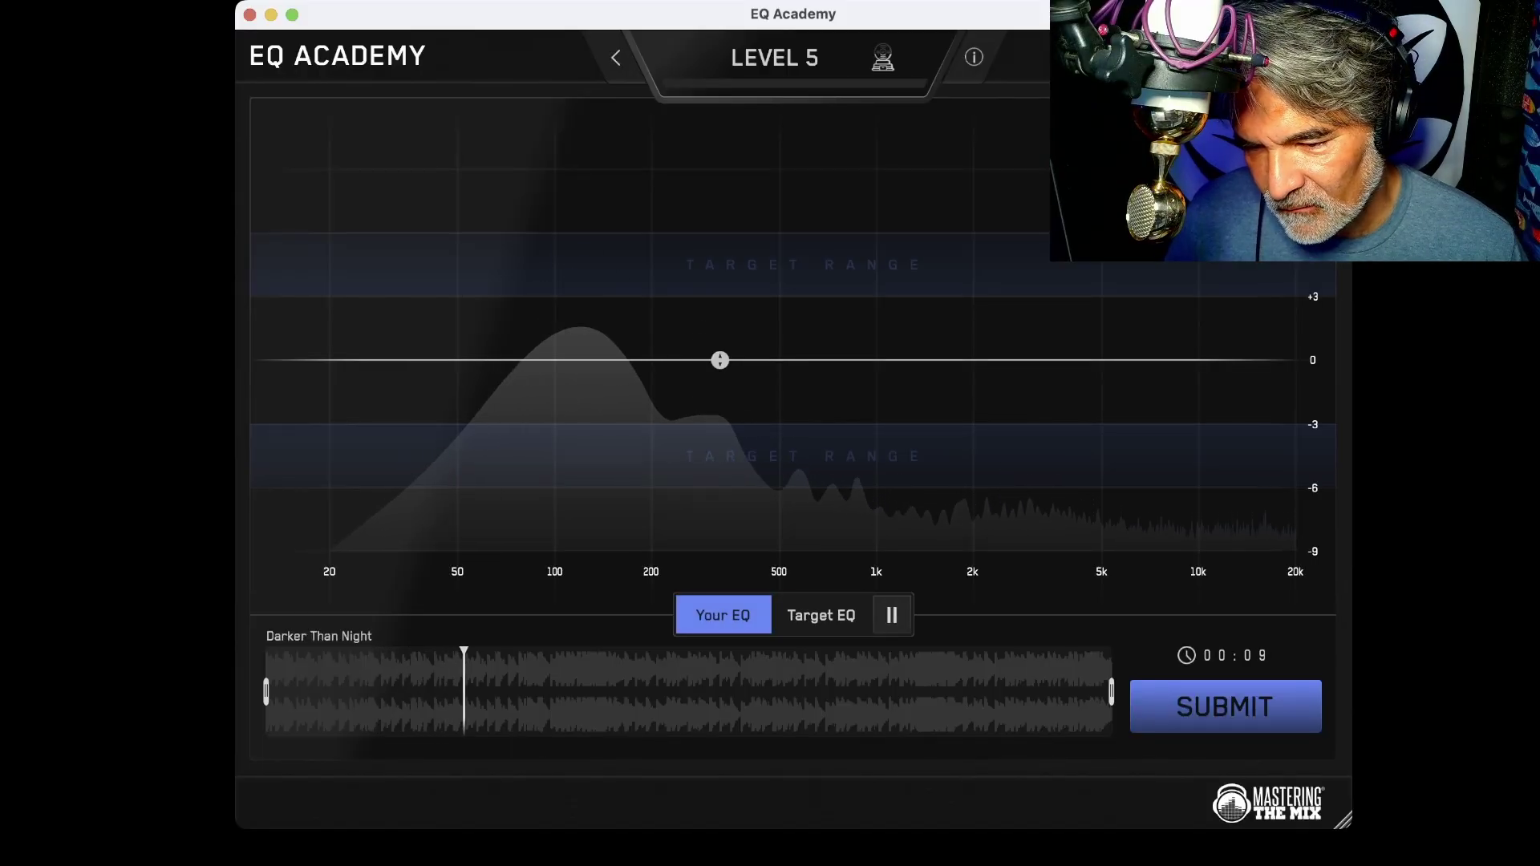
- Cut the 300 Hz band to about -5 dB, submit Level 5 for 94/100, and advance
drag(720, 360, 720, 437)
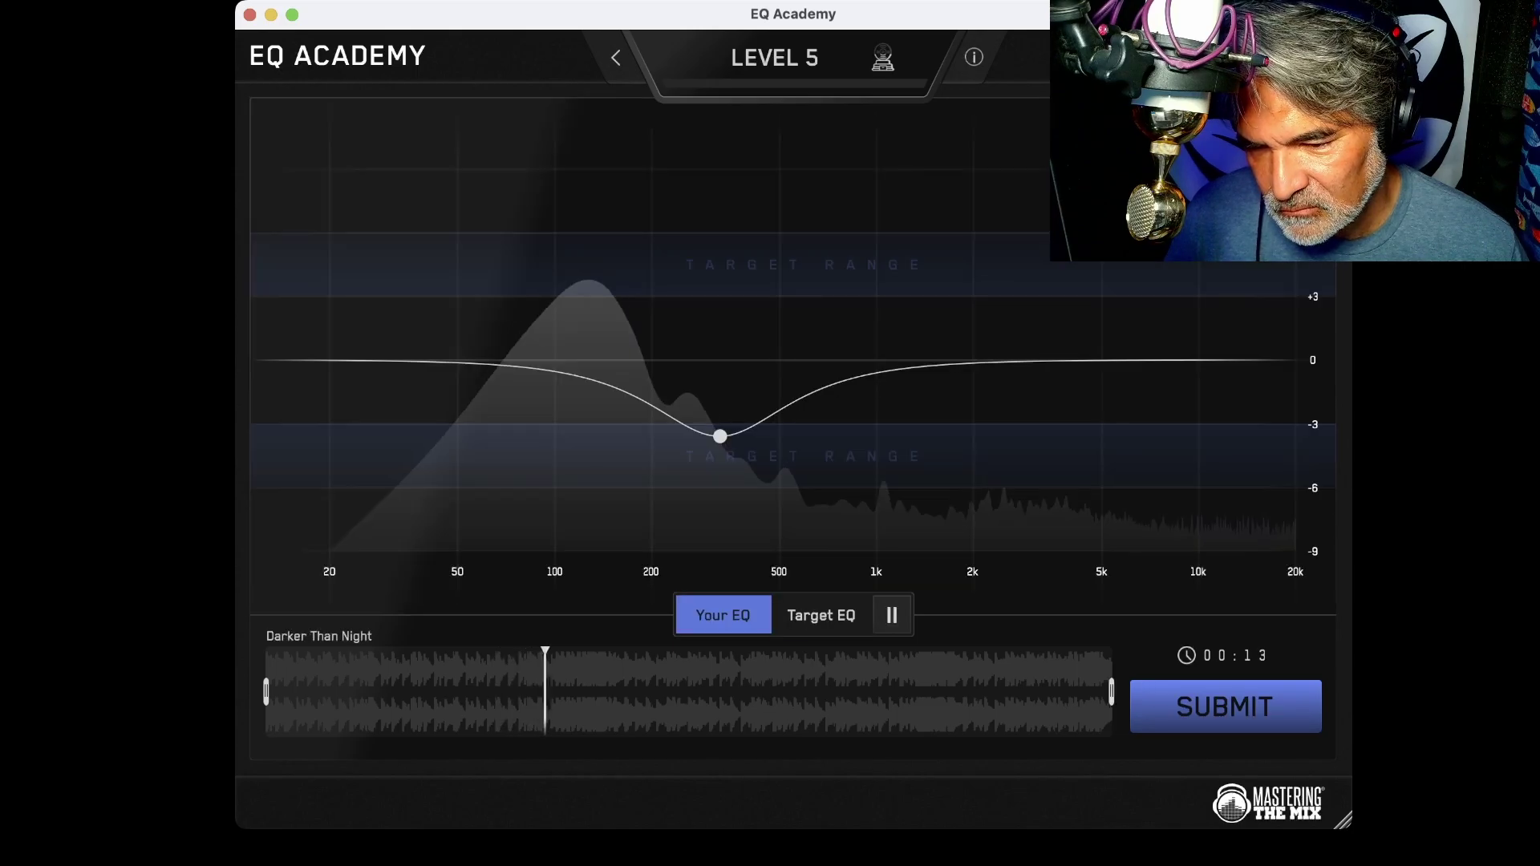
drag(720, 437, 719, 468)
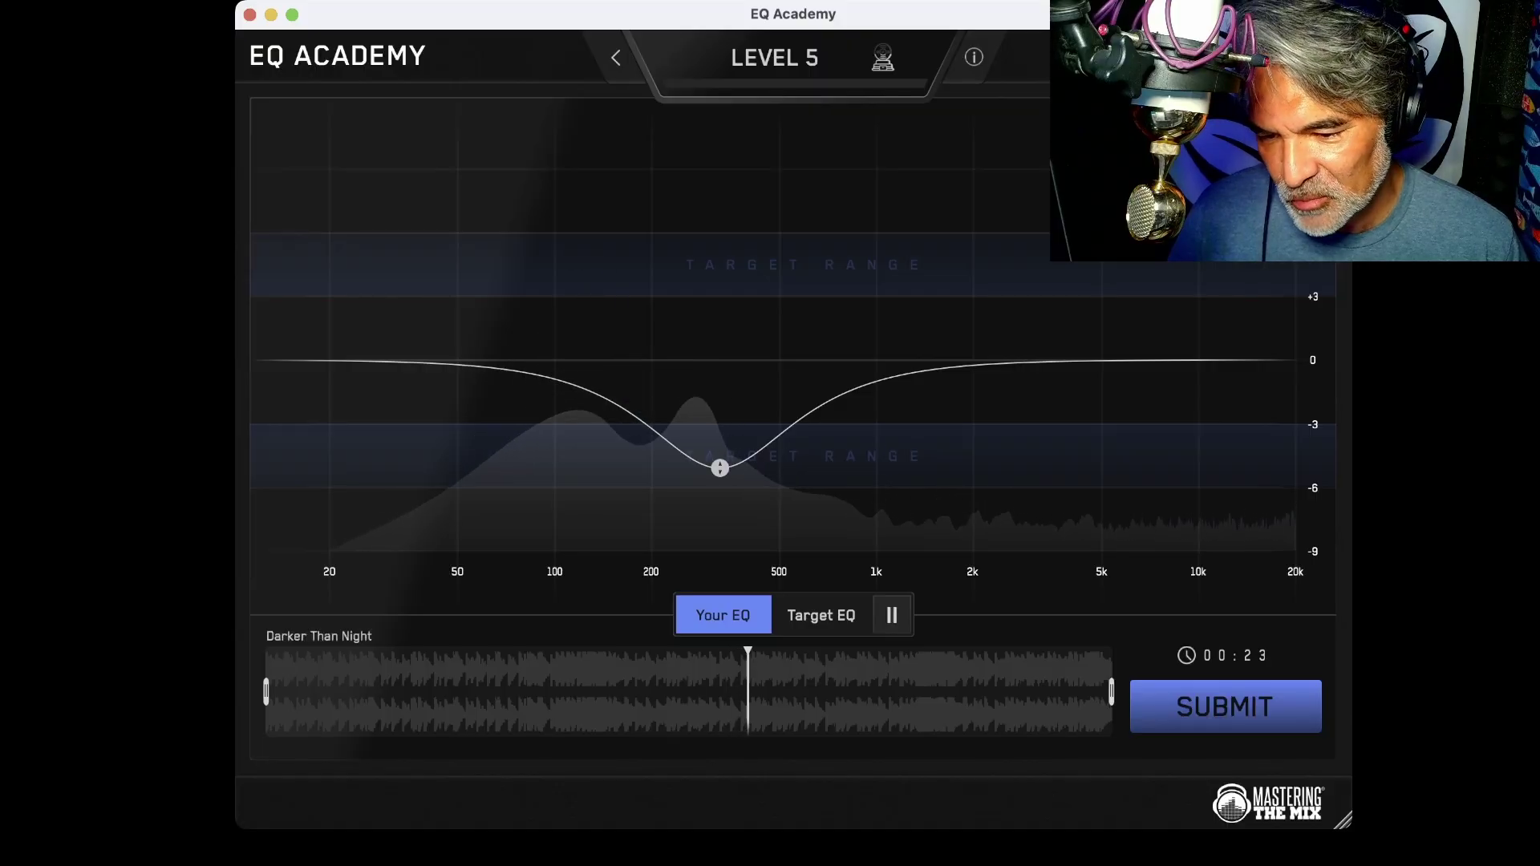
key(t)
key(t)
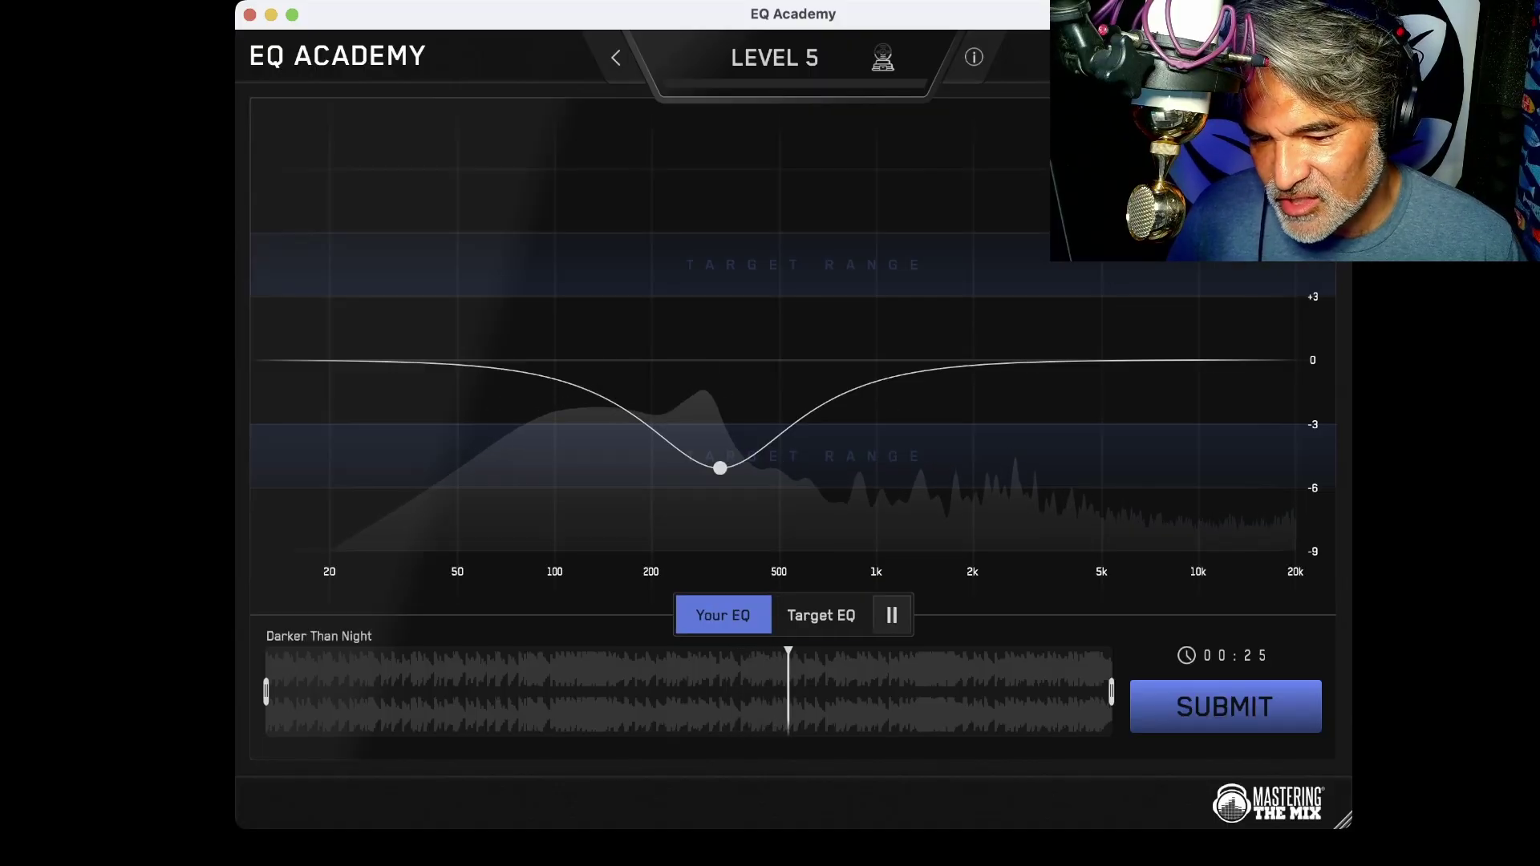
key(Return)
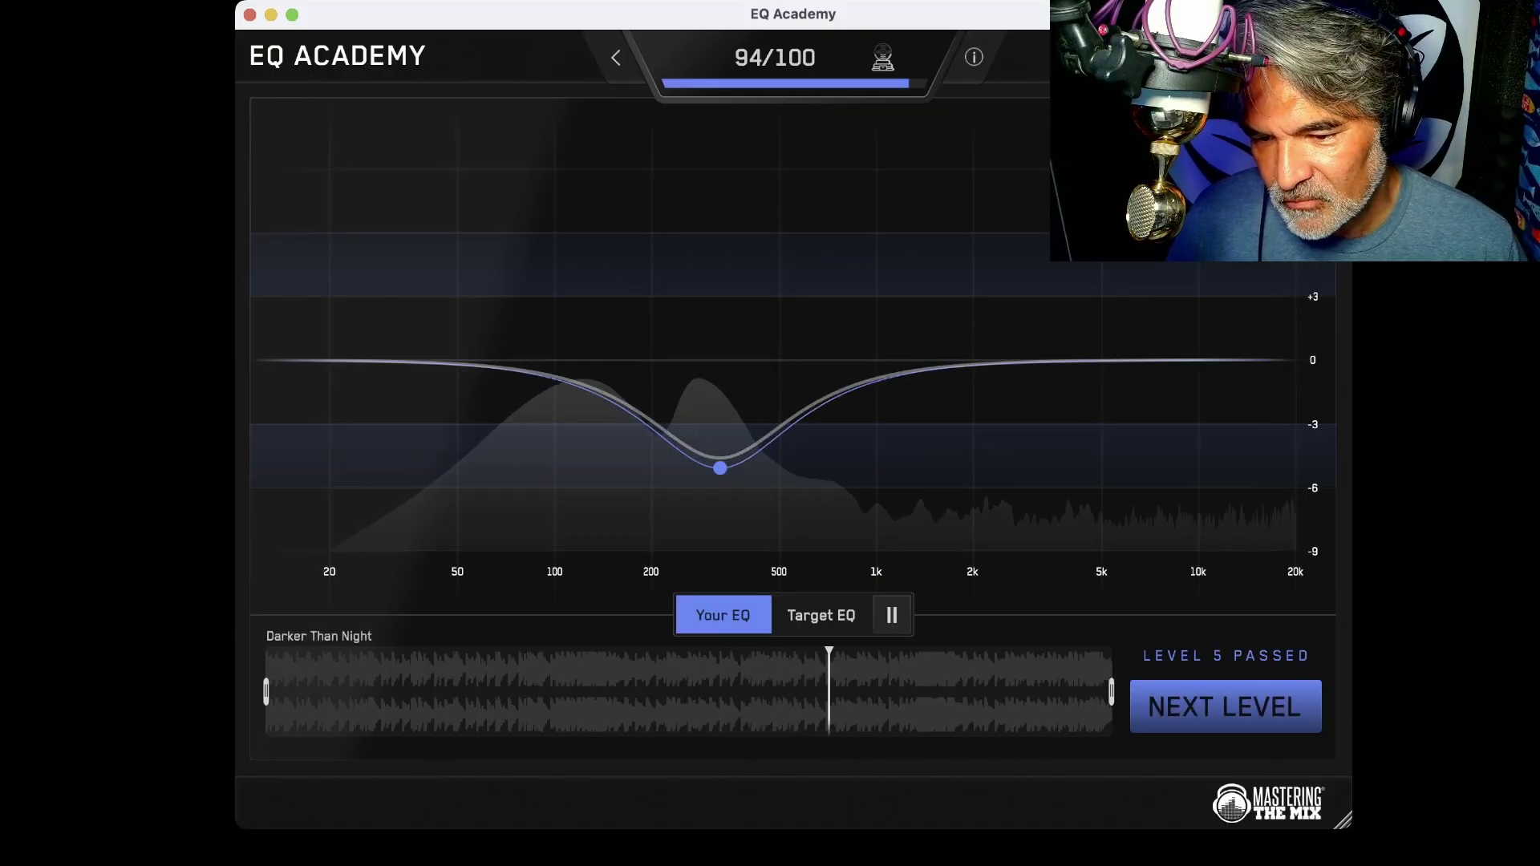
key(Return)
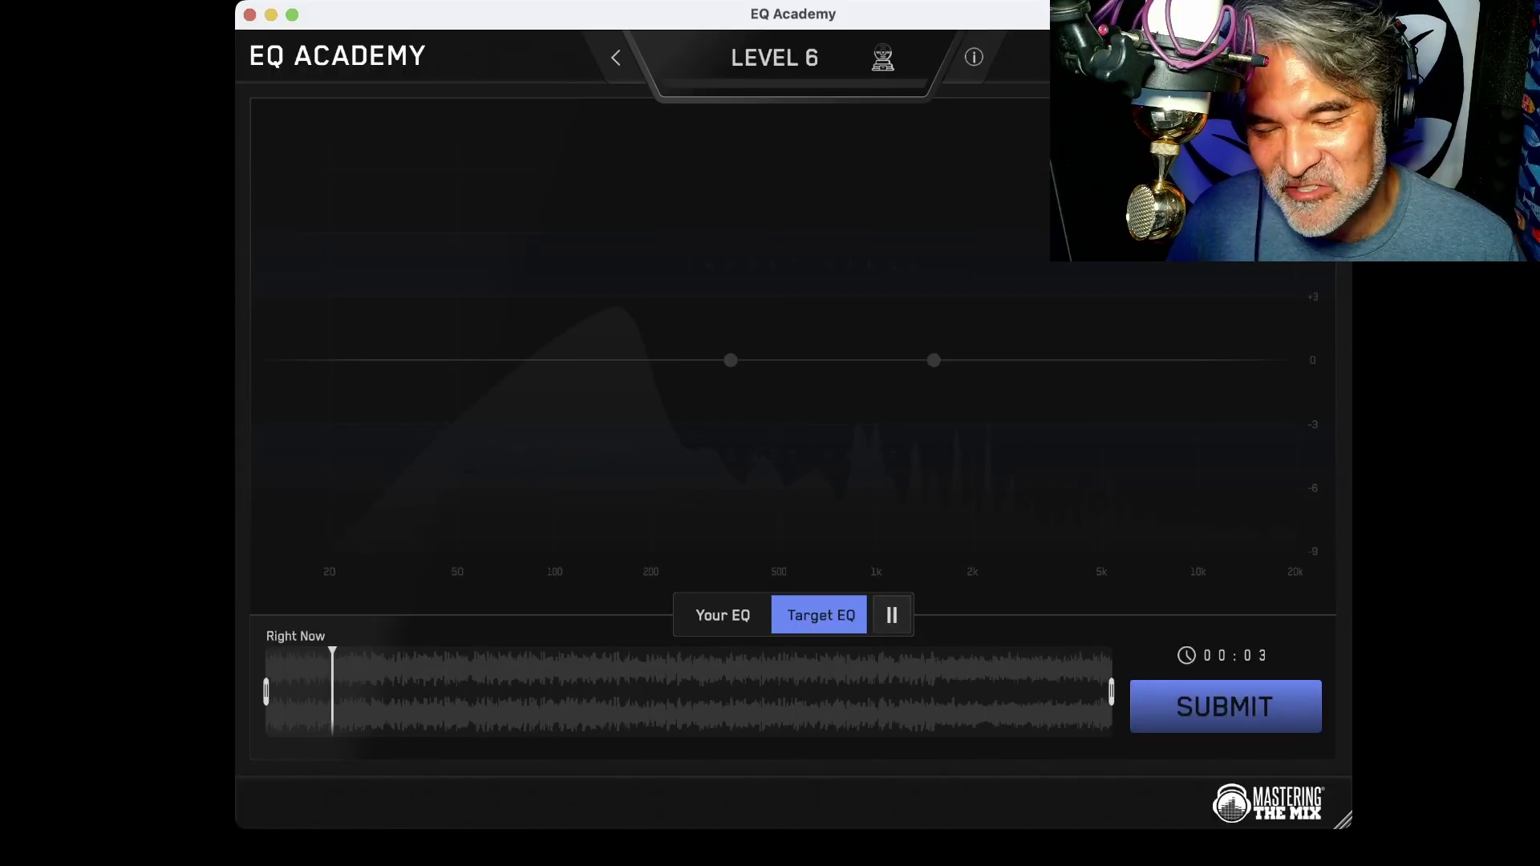
- A/B against the target while trying a 2 dB cut near 400 Hz and 2 dB boost near 1.5 kHz
key(Tab)
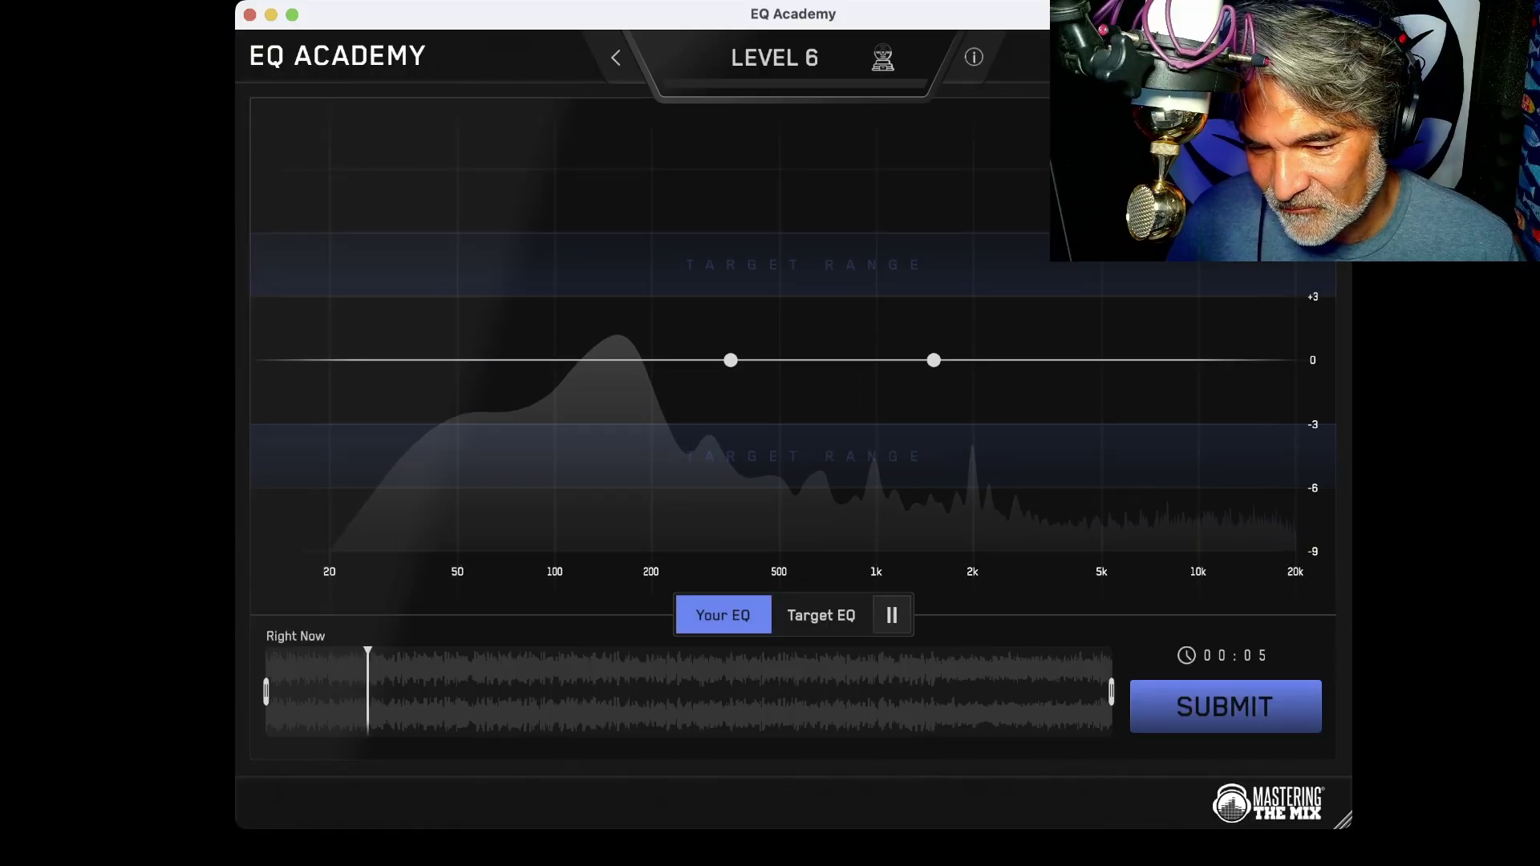
key(Tab)
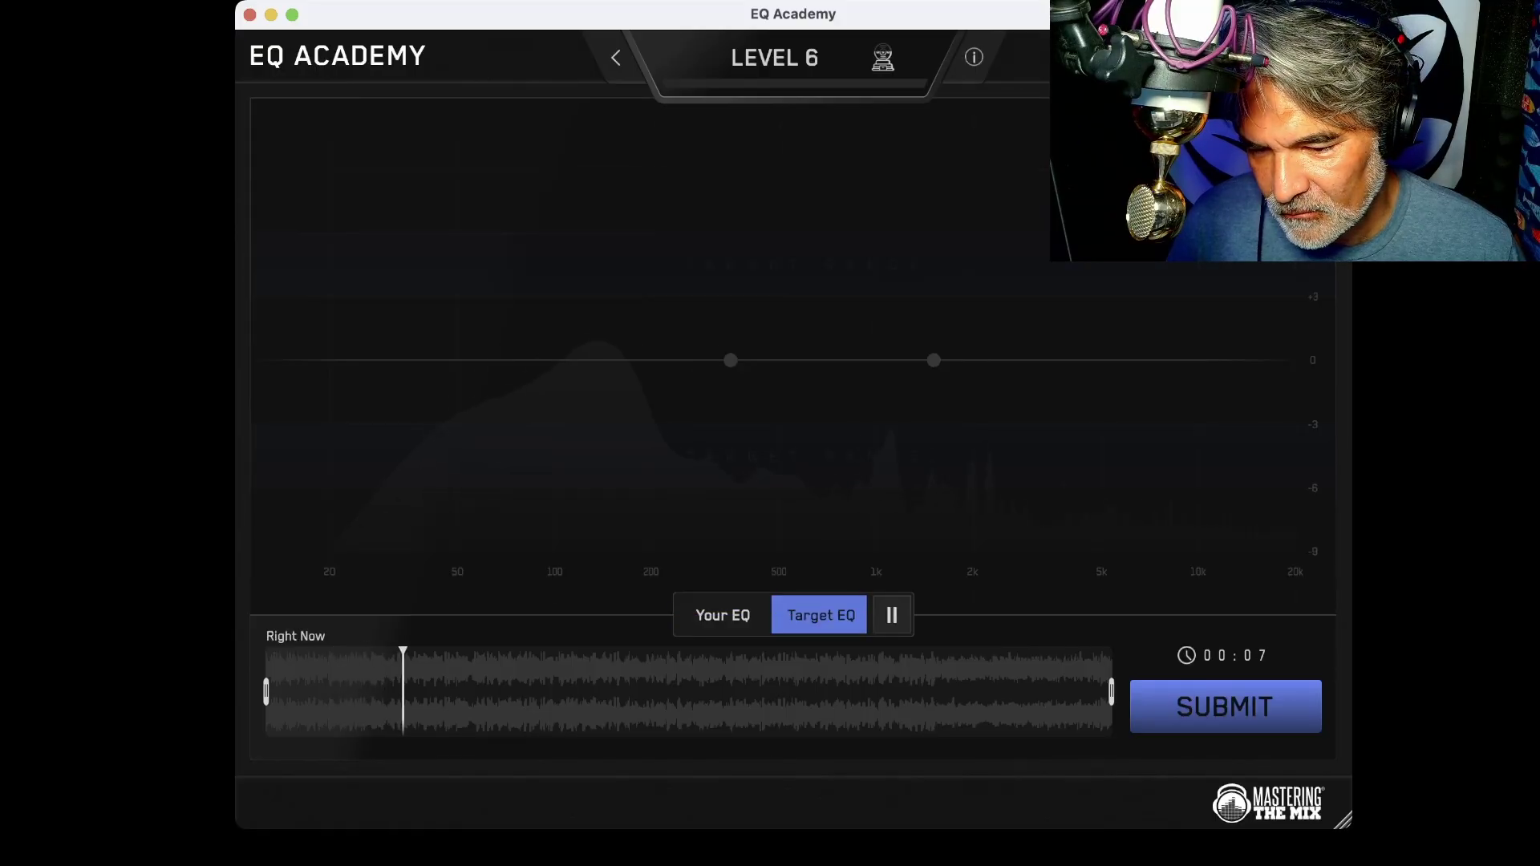
key(Tab)
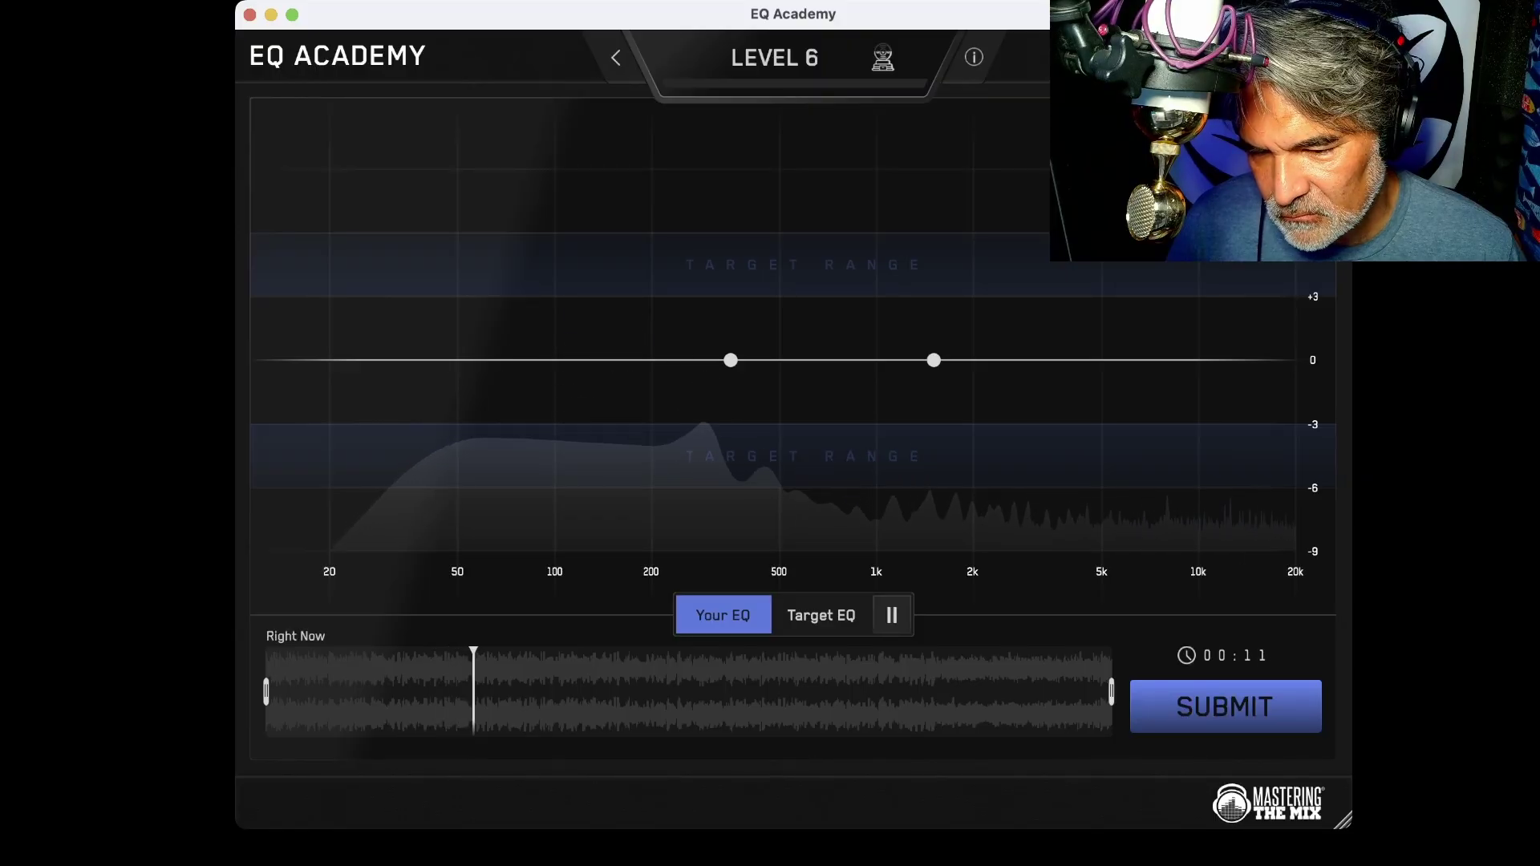
key(Tab)
key(Tab)
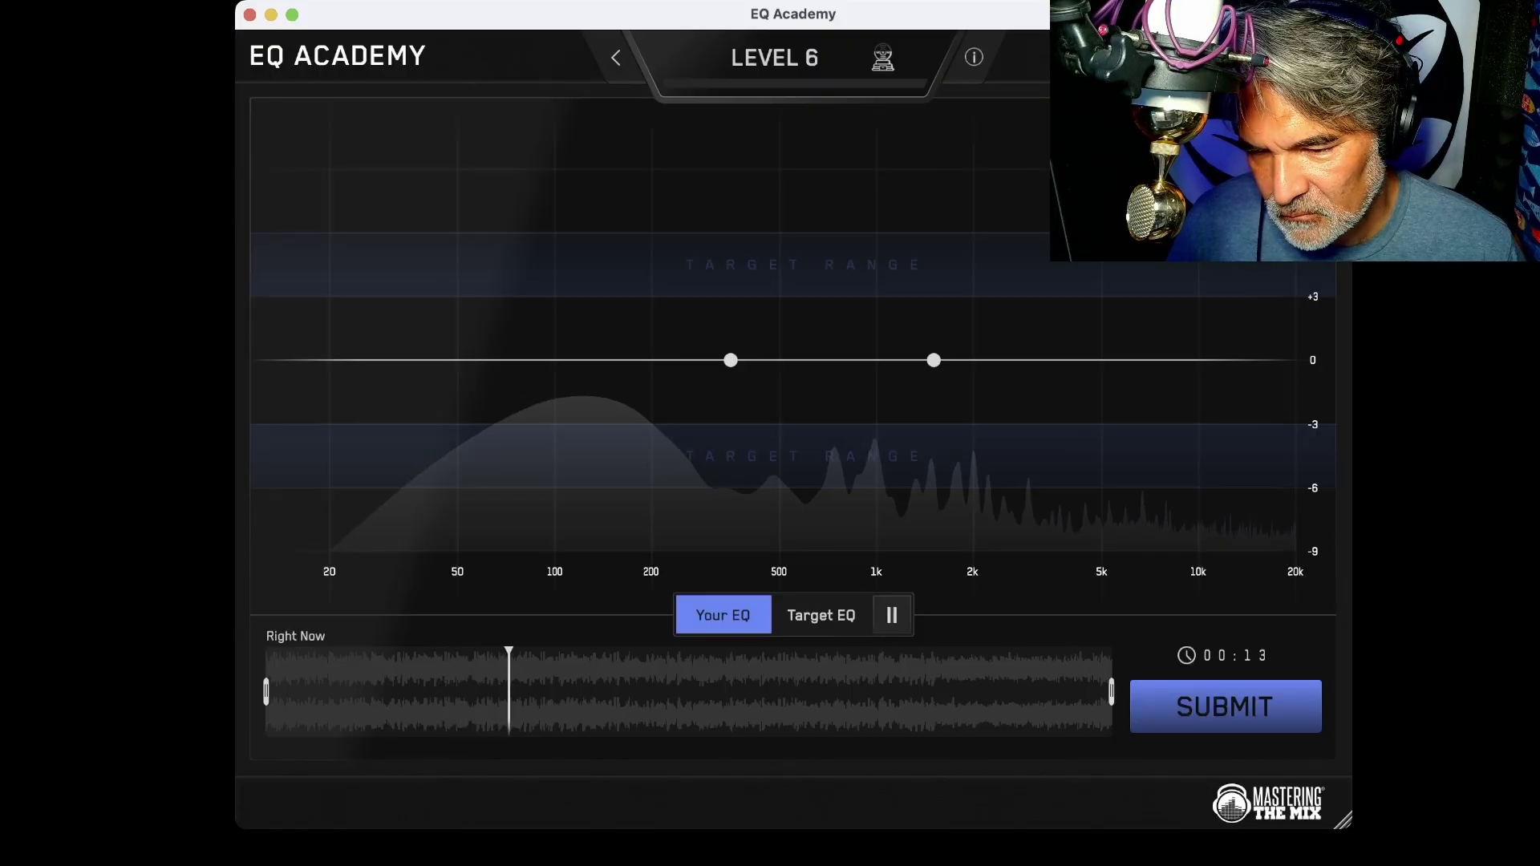
drag(730, 360, 730, 399)
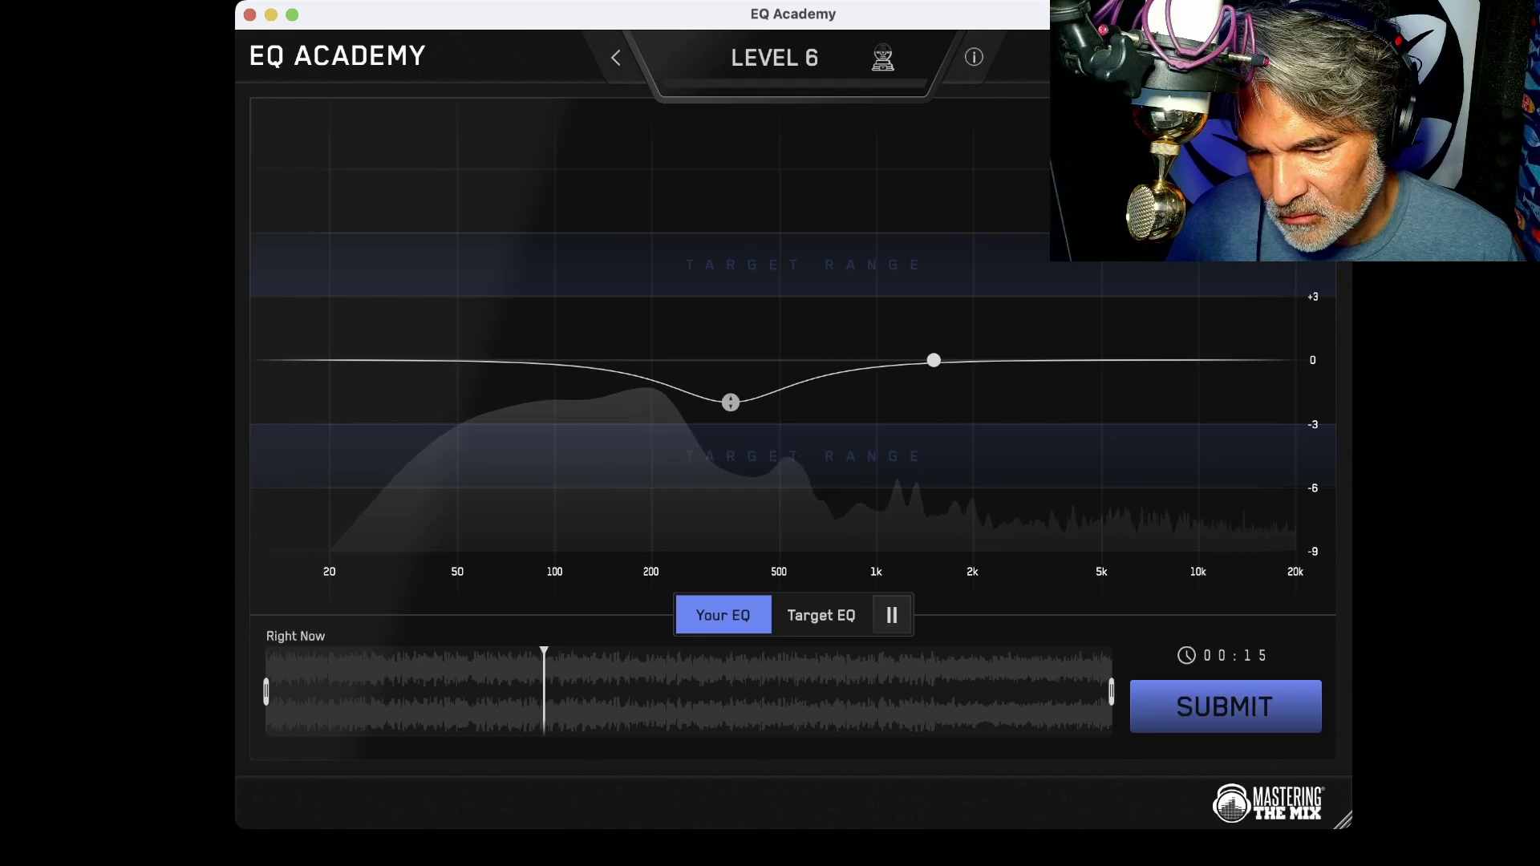
key(Tab)
key(Tab)
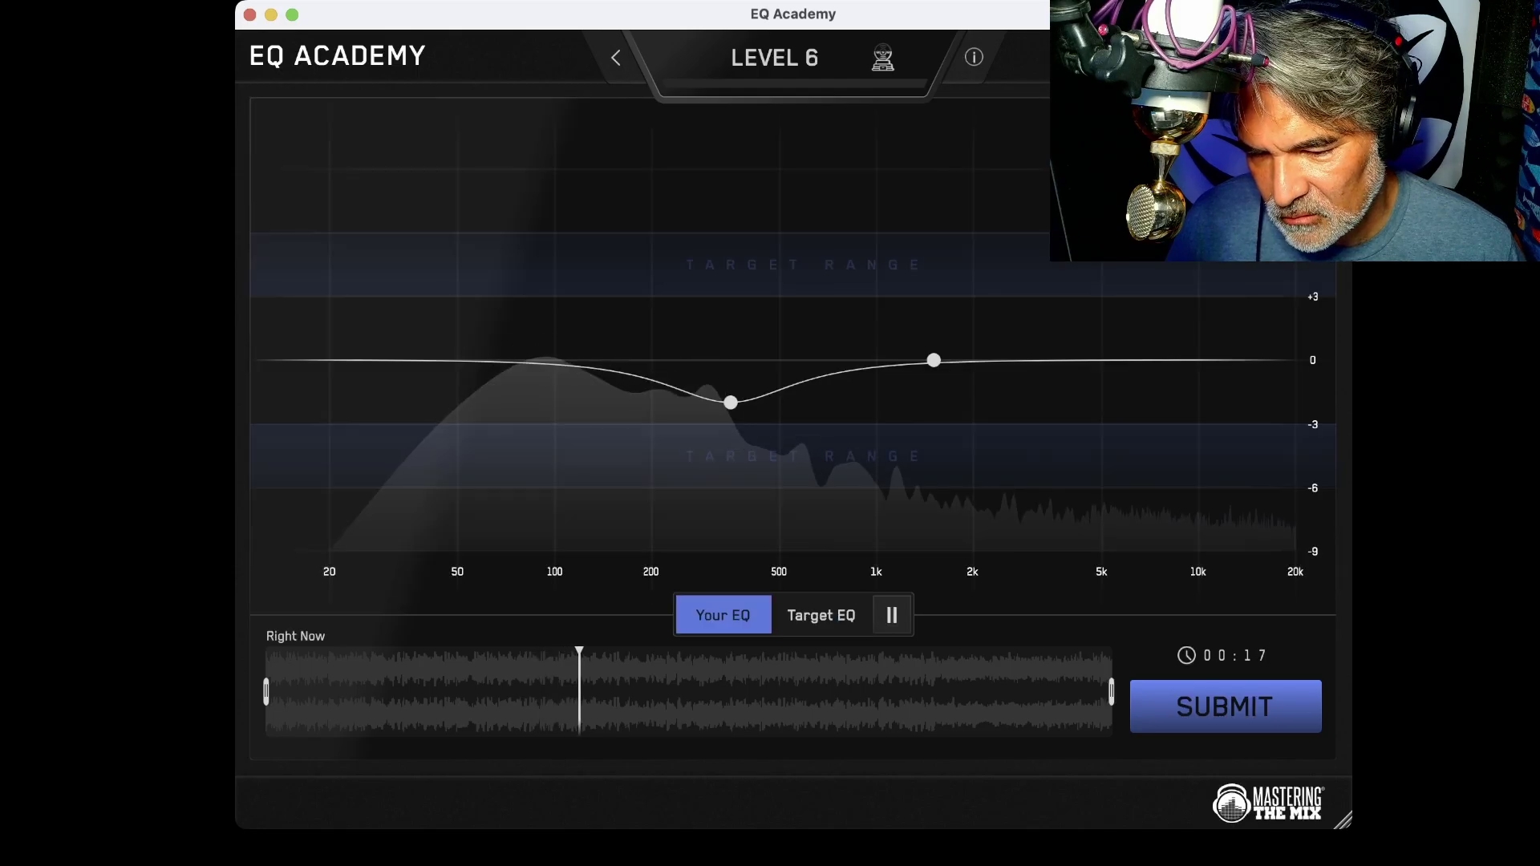
key(Tab)
key(Tab)
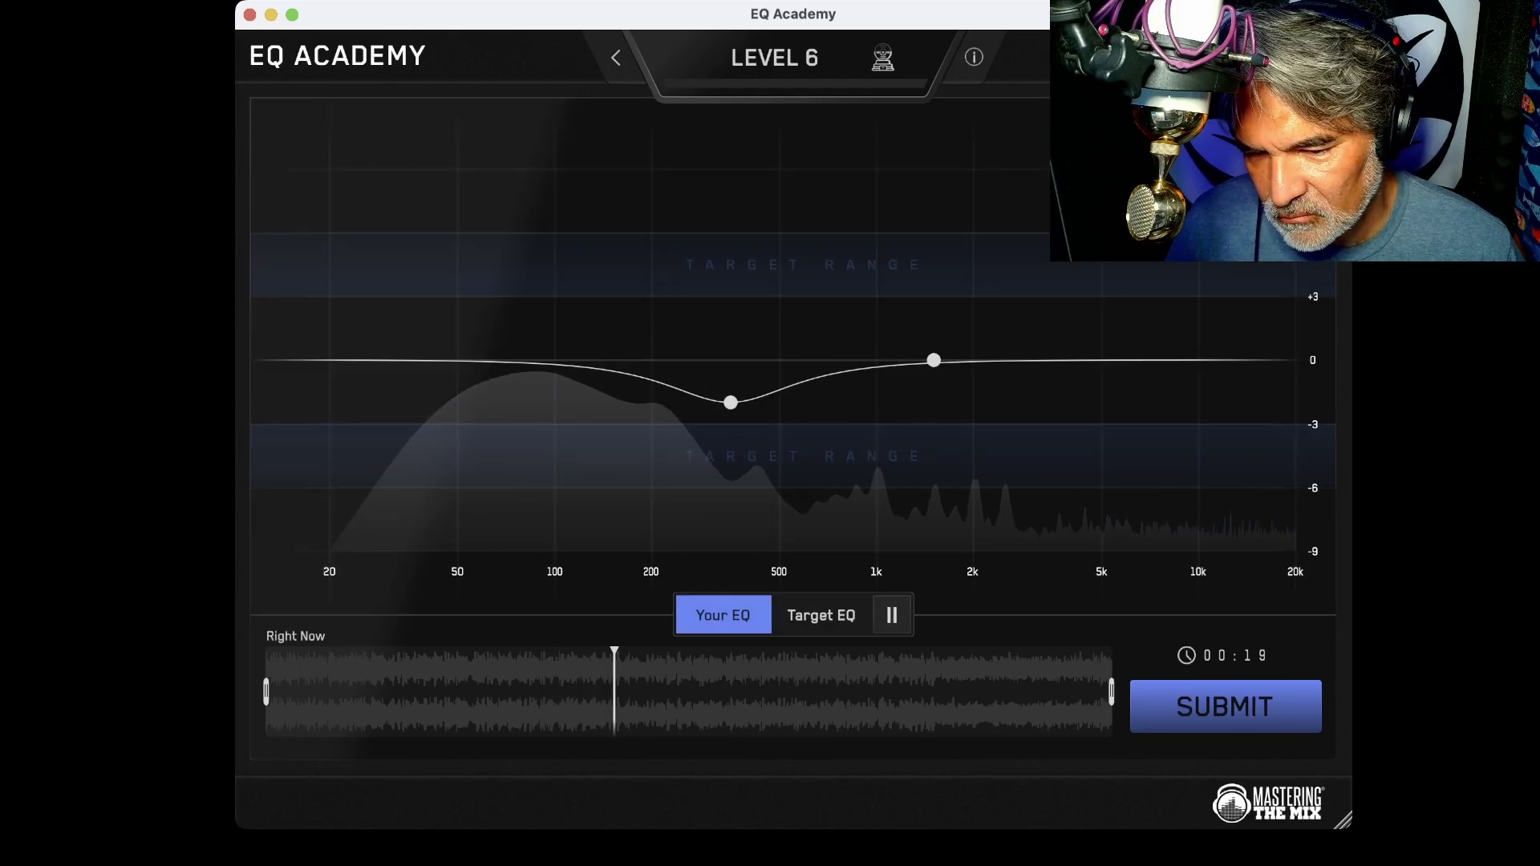
drag(933, 360, 933, 320)
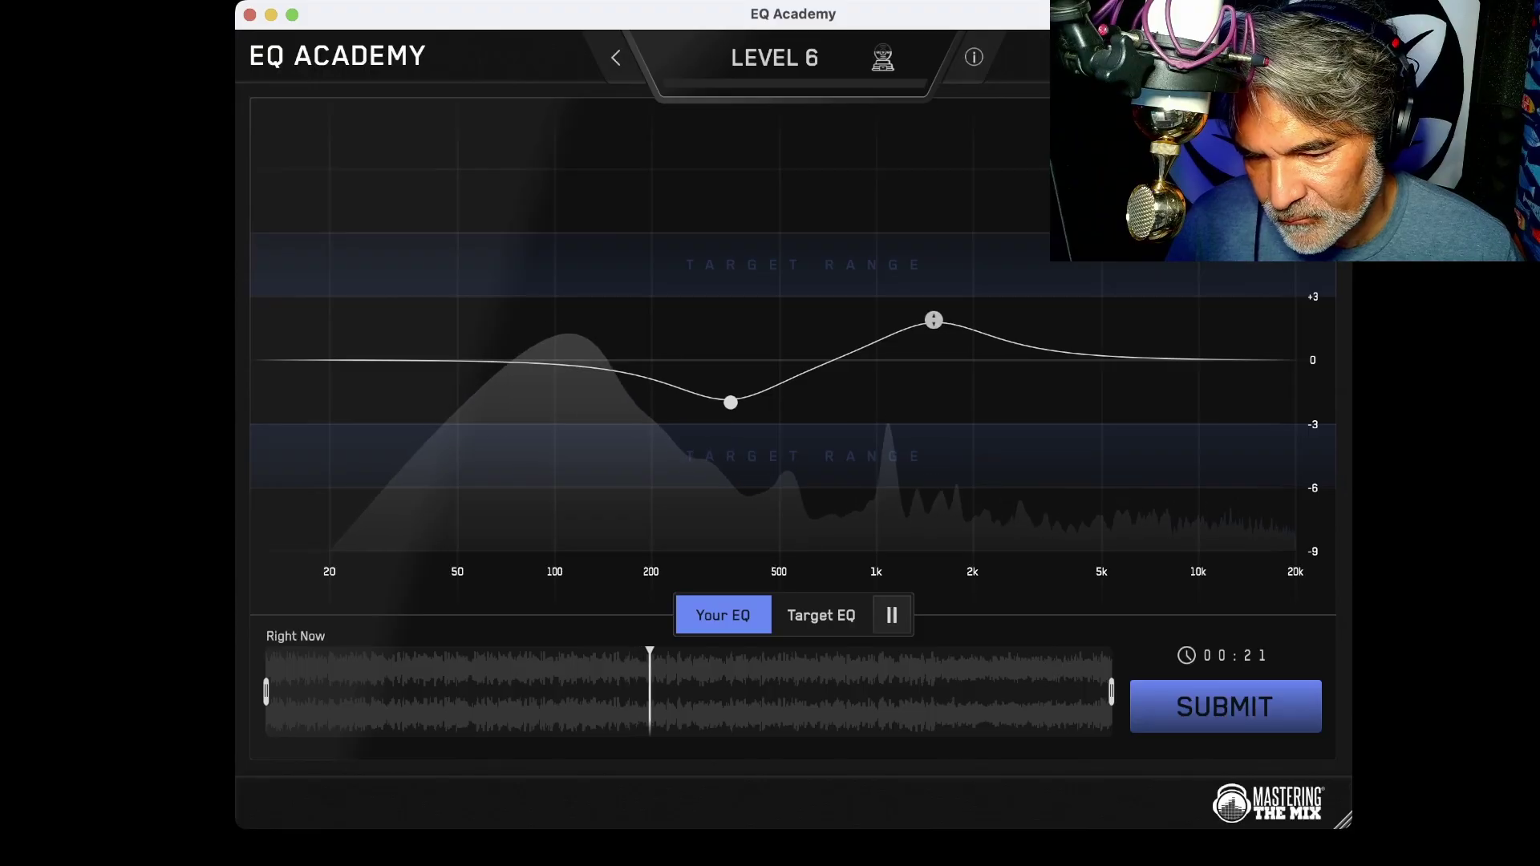
key(Tab)
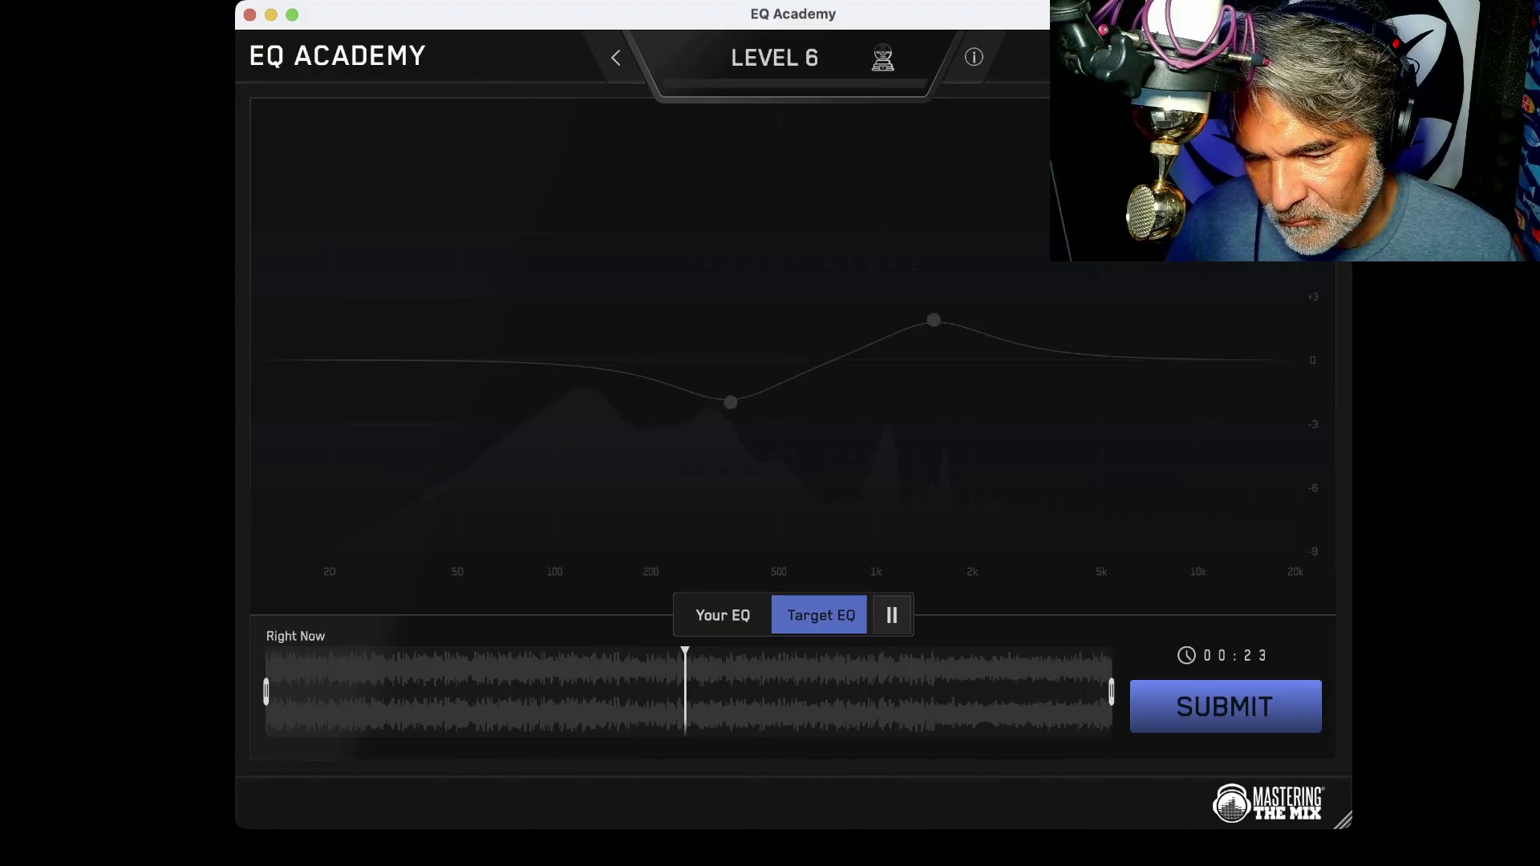
key(Tab)
key(Tab)
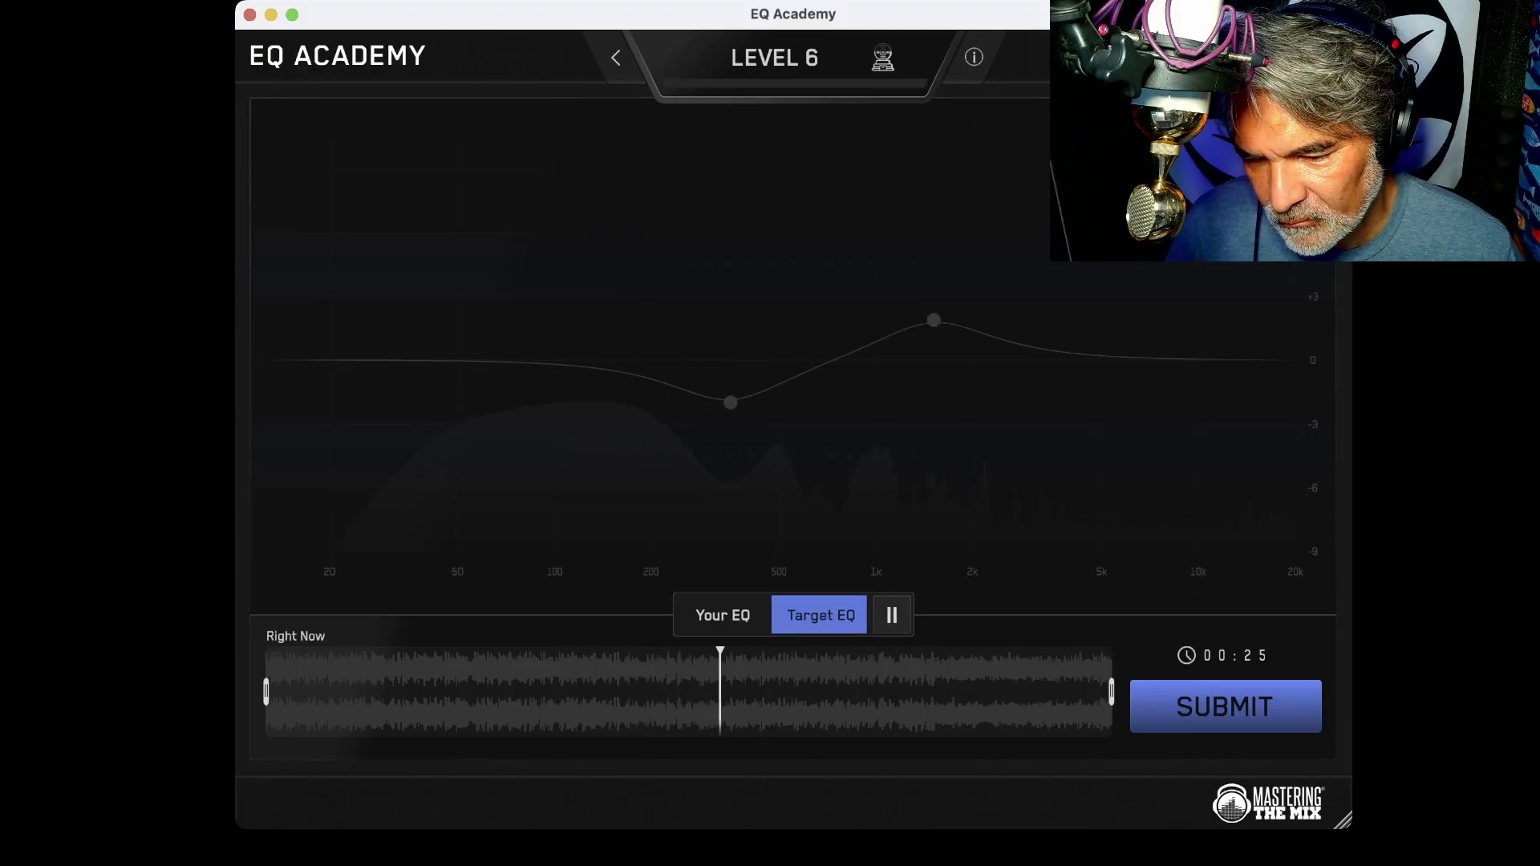
key(Tab)
- Raise the 350 Hz band to about +4 dB and the 1.5 kHz band to about +4 dB
drag(934, 320, 934, 438)
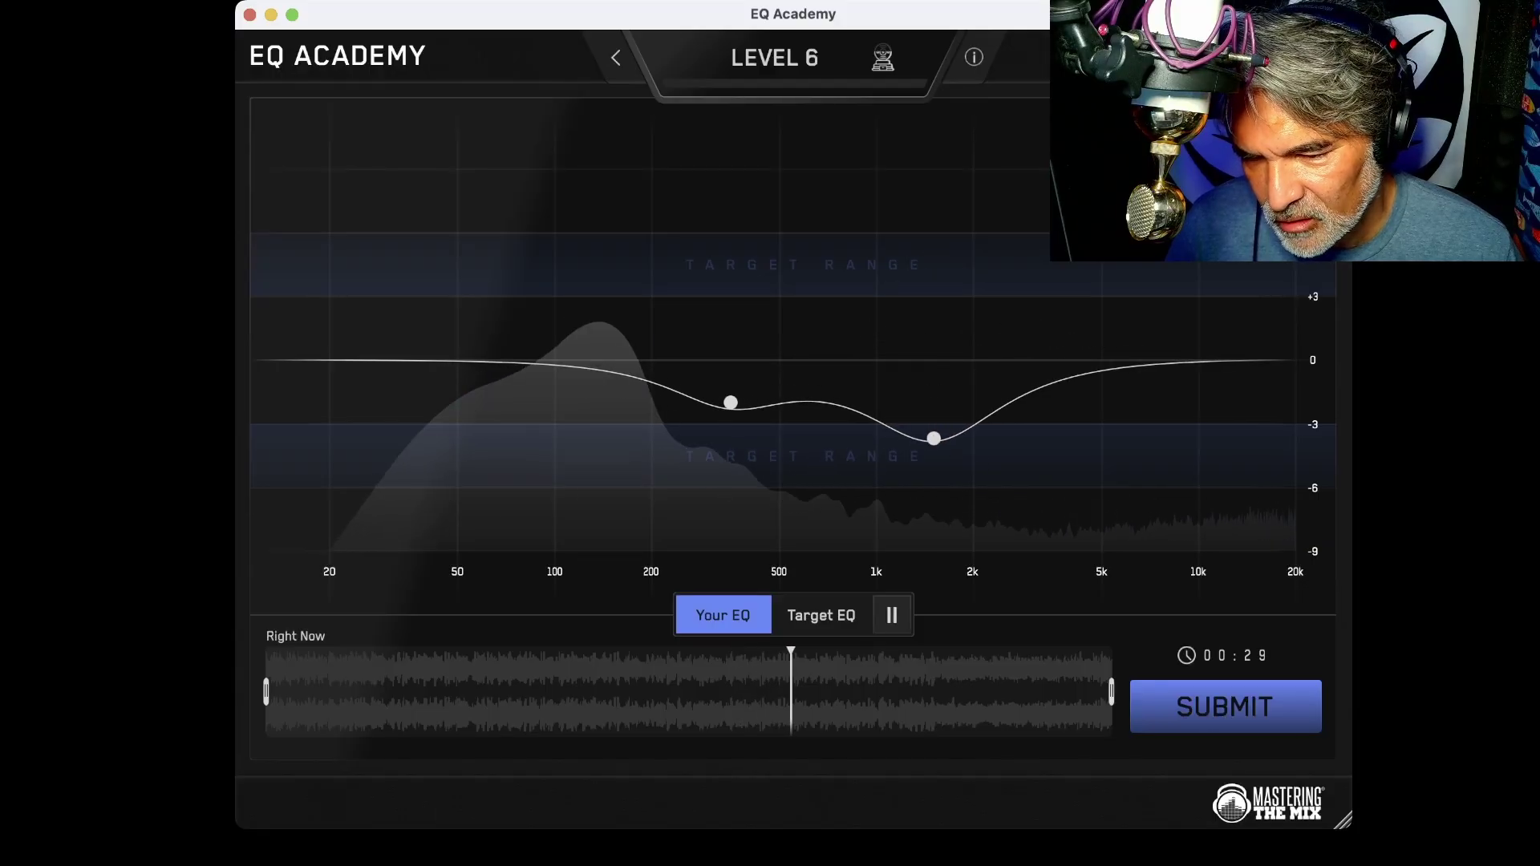
drag(730, 402, 730, 269)
key(Tab)
key(Tab)
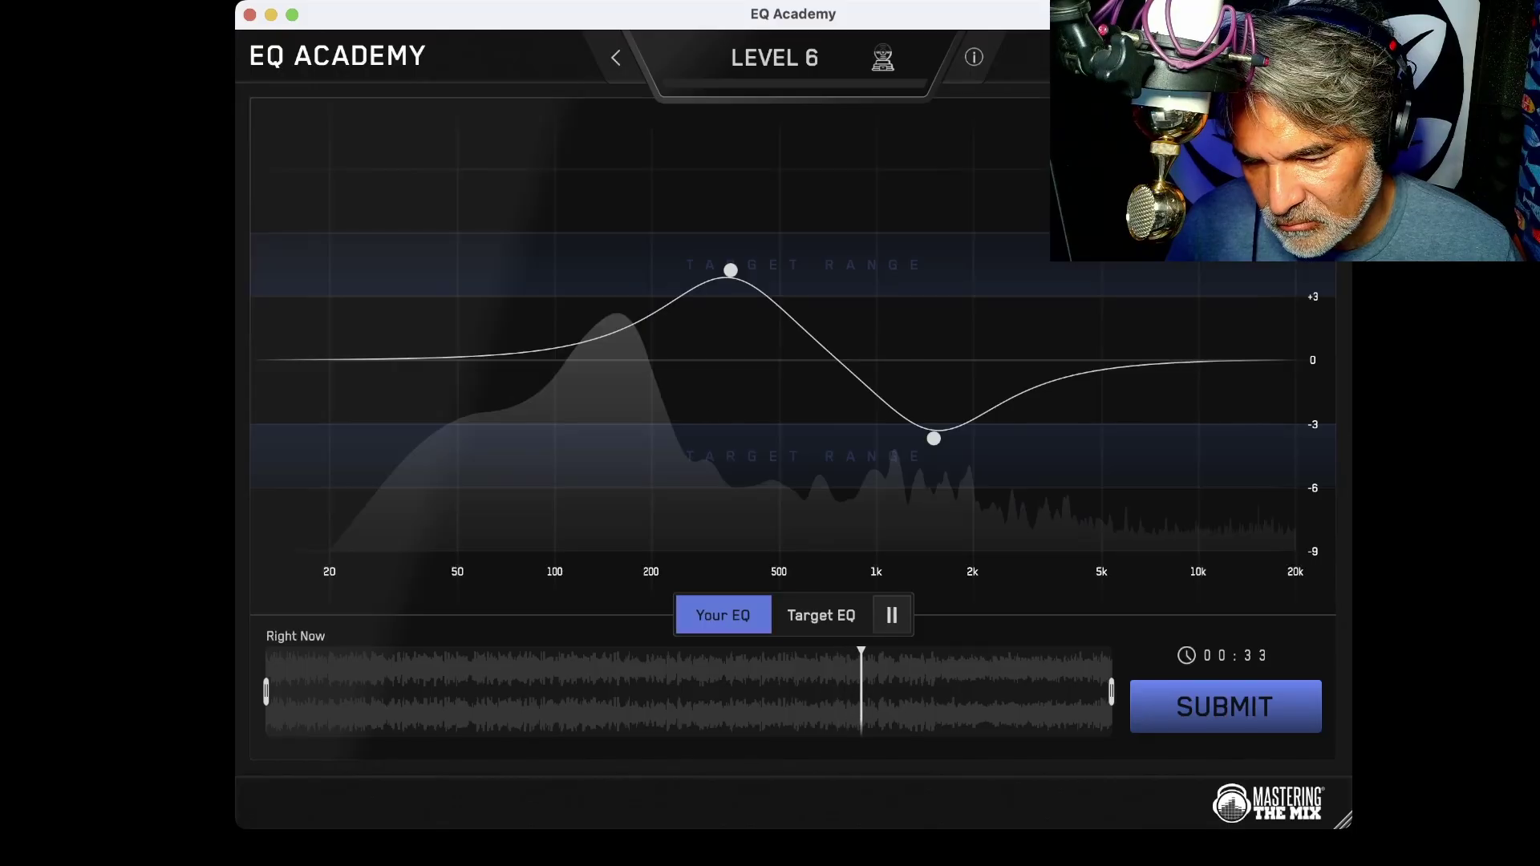
drag(934, 438, 934, 288)
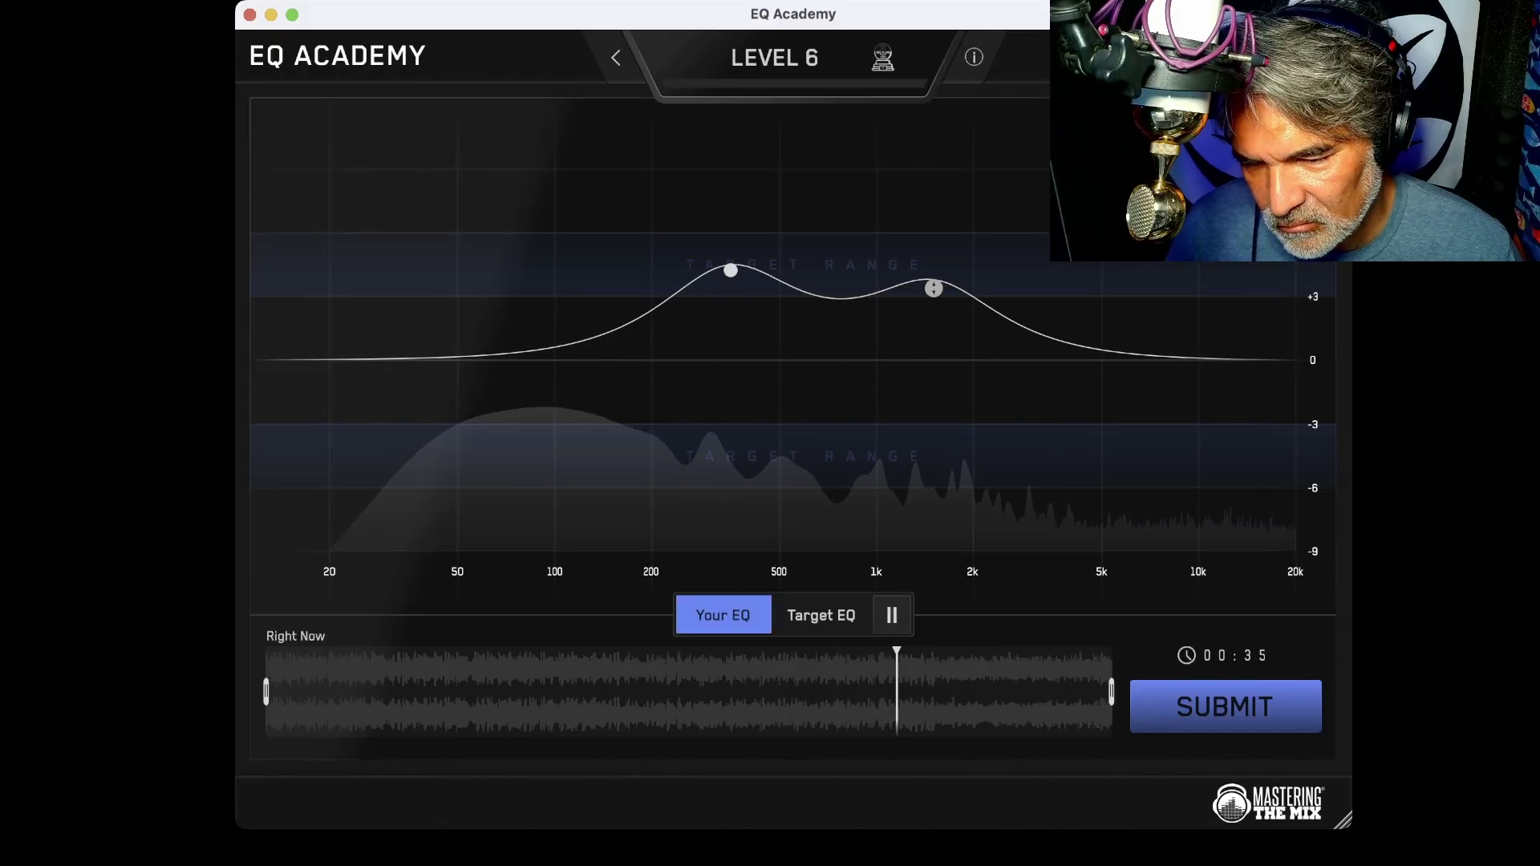
key(Tab)
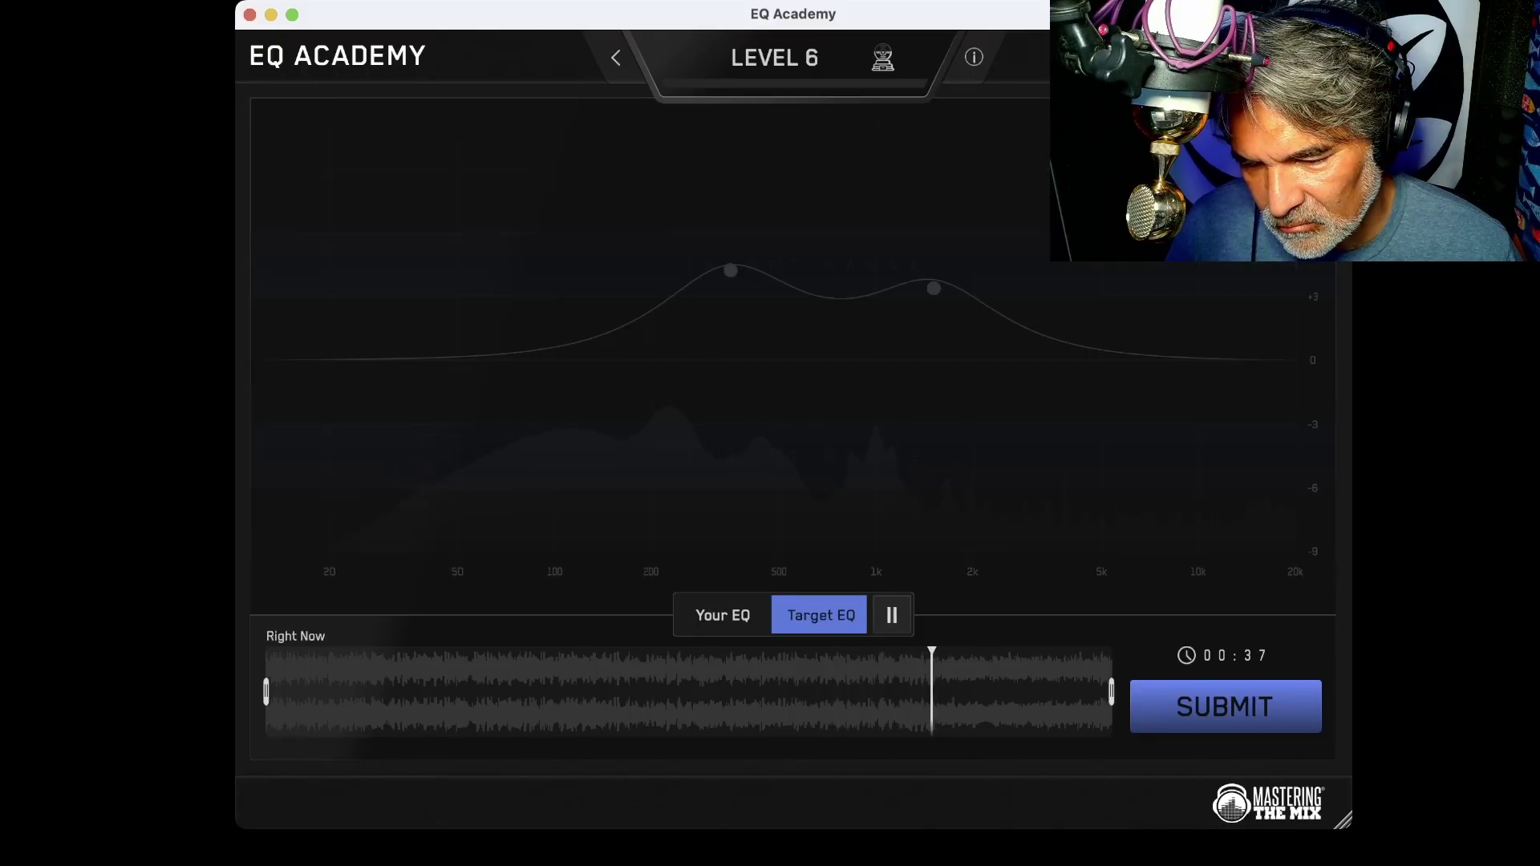
key(Tab)
key(Tab)
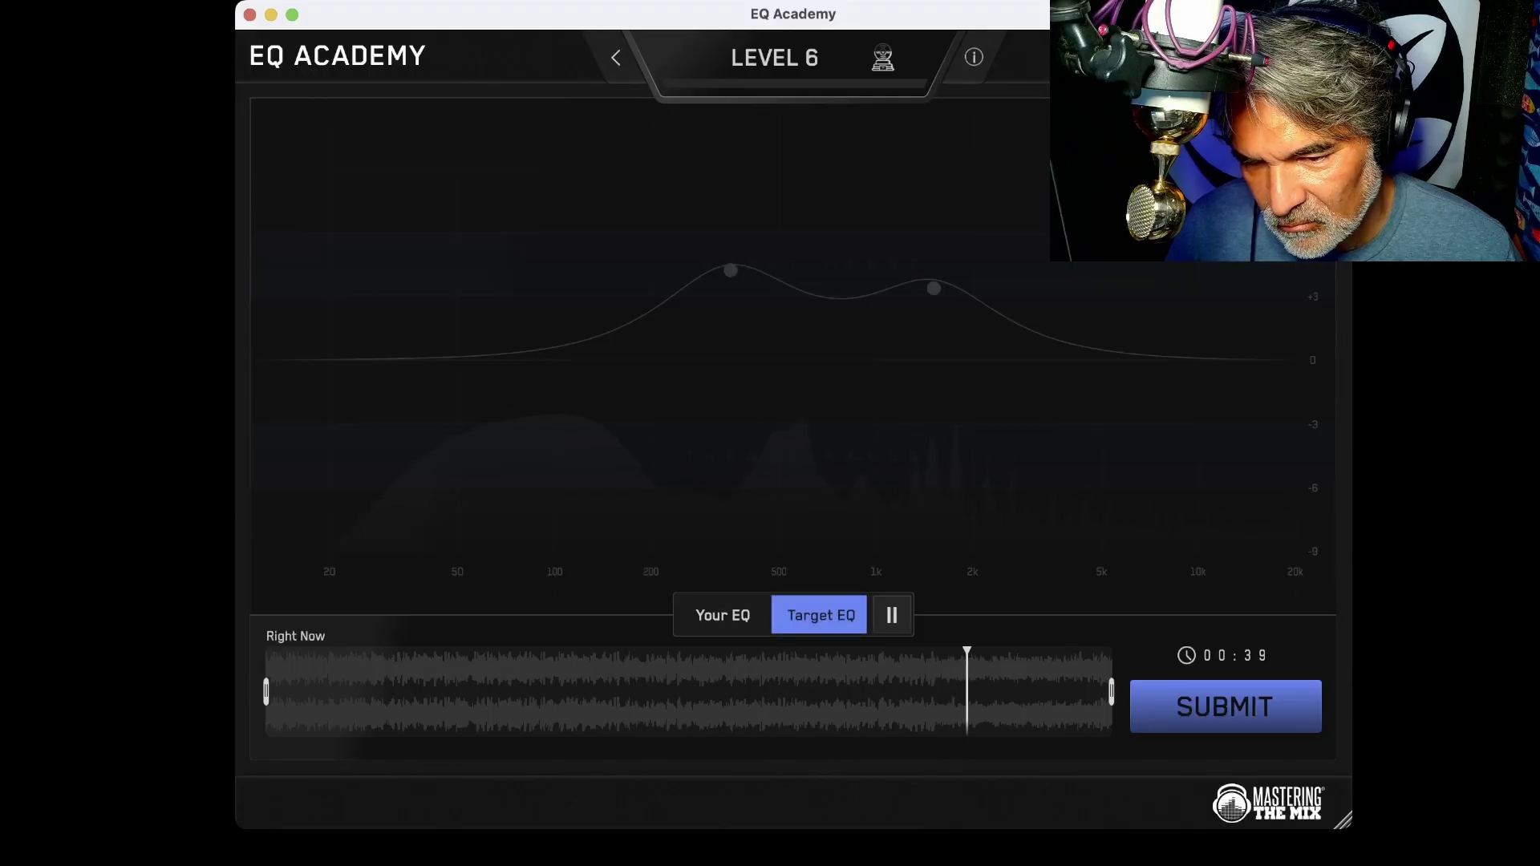
drag(934, 288, 934, 271)
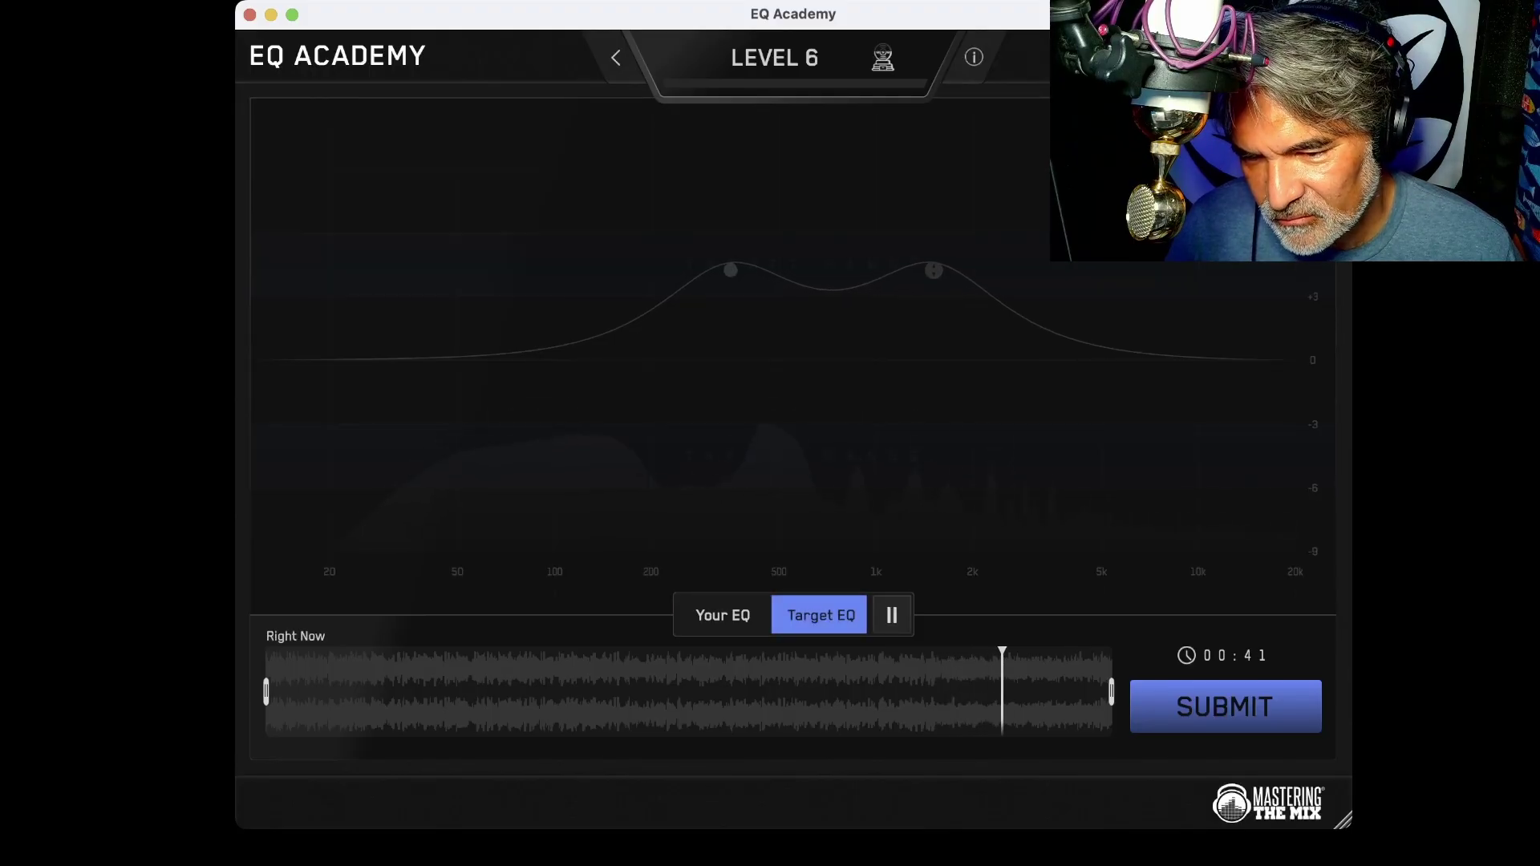
key(Tab)
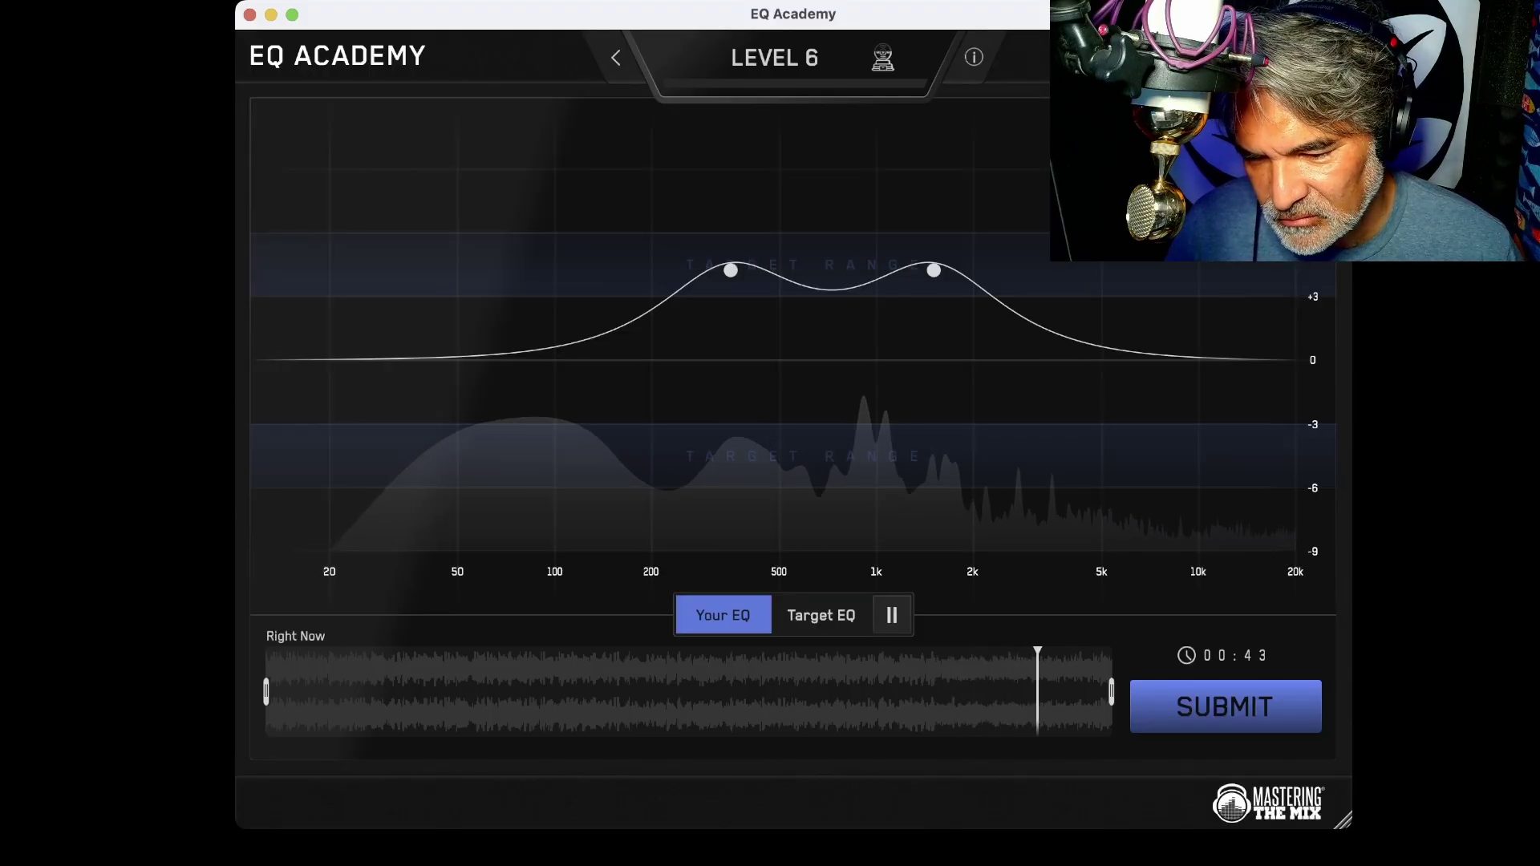
- Check the Level 6 curve against the target EQ once more before submitting
key(Tab)
key(Tab)
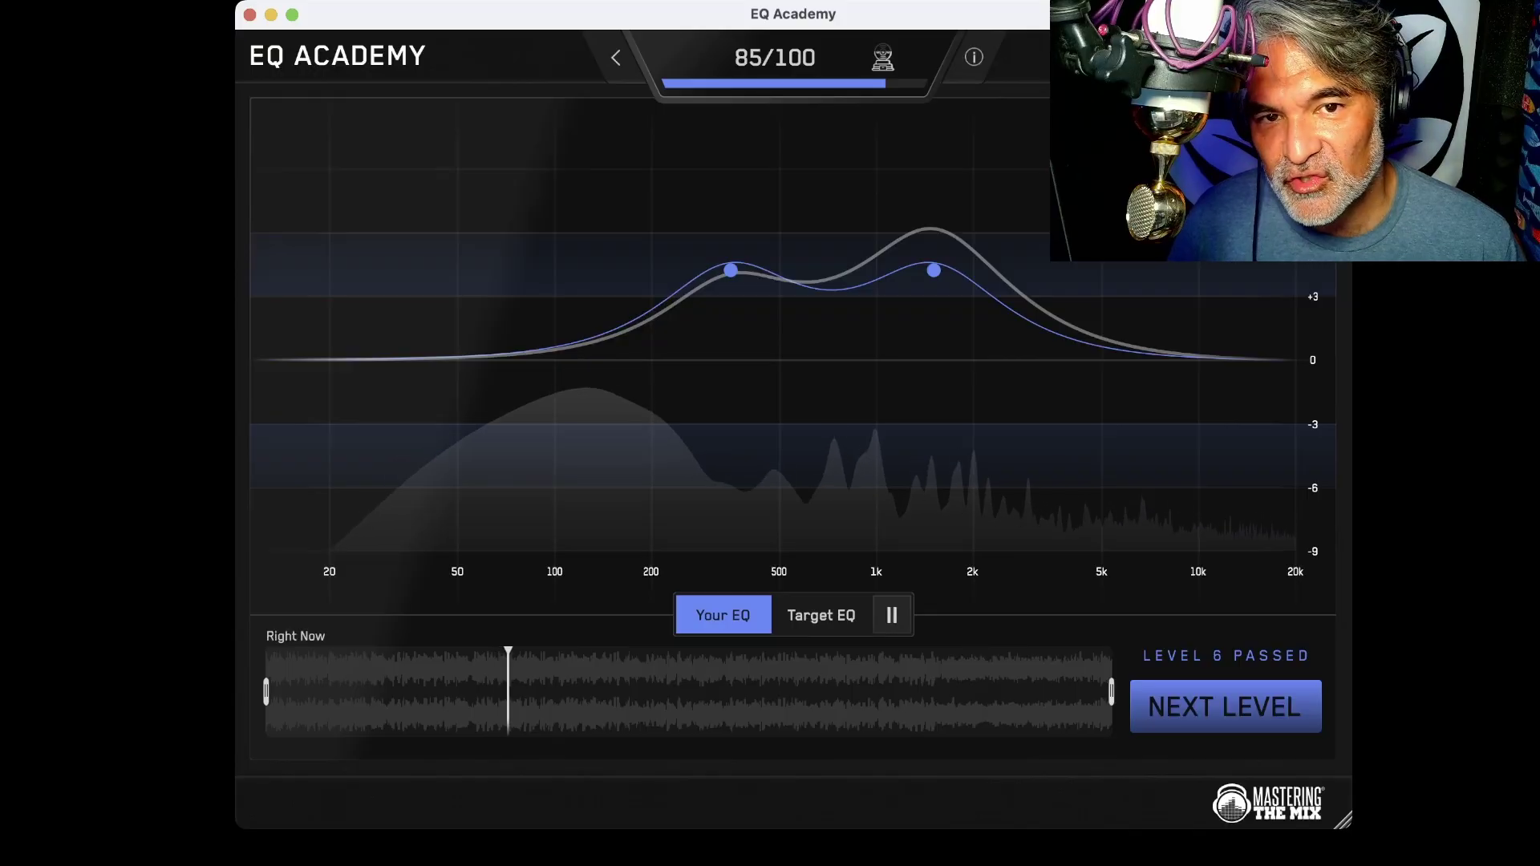
- On Level 7, cut the 1.5 kHz band a few dB and the 350 Hz band to about -3 dB
click(1225, 706)
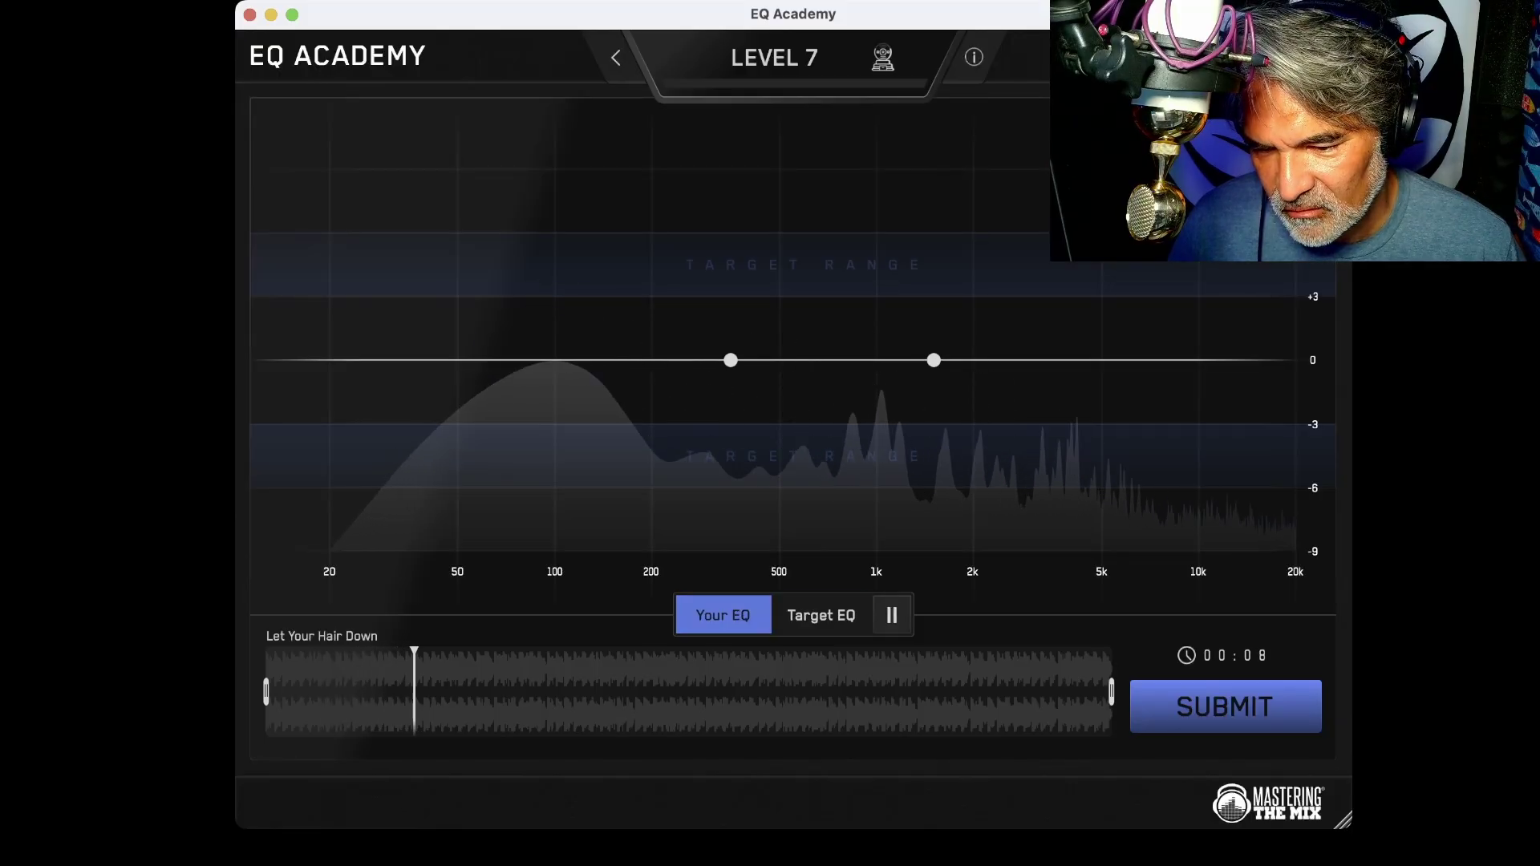
drag(934, 360, 934, 447)
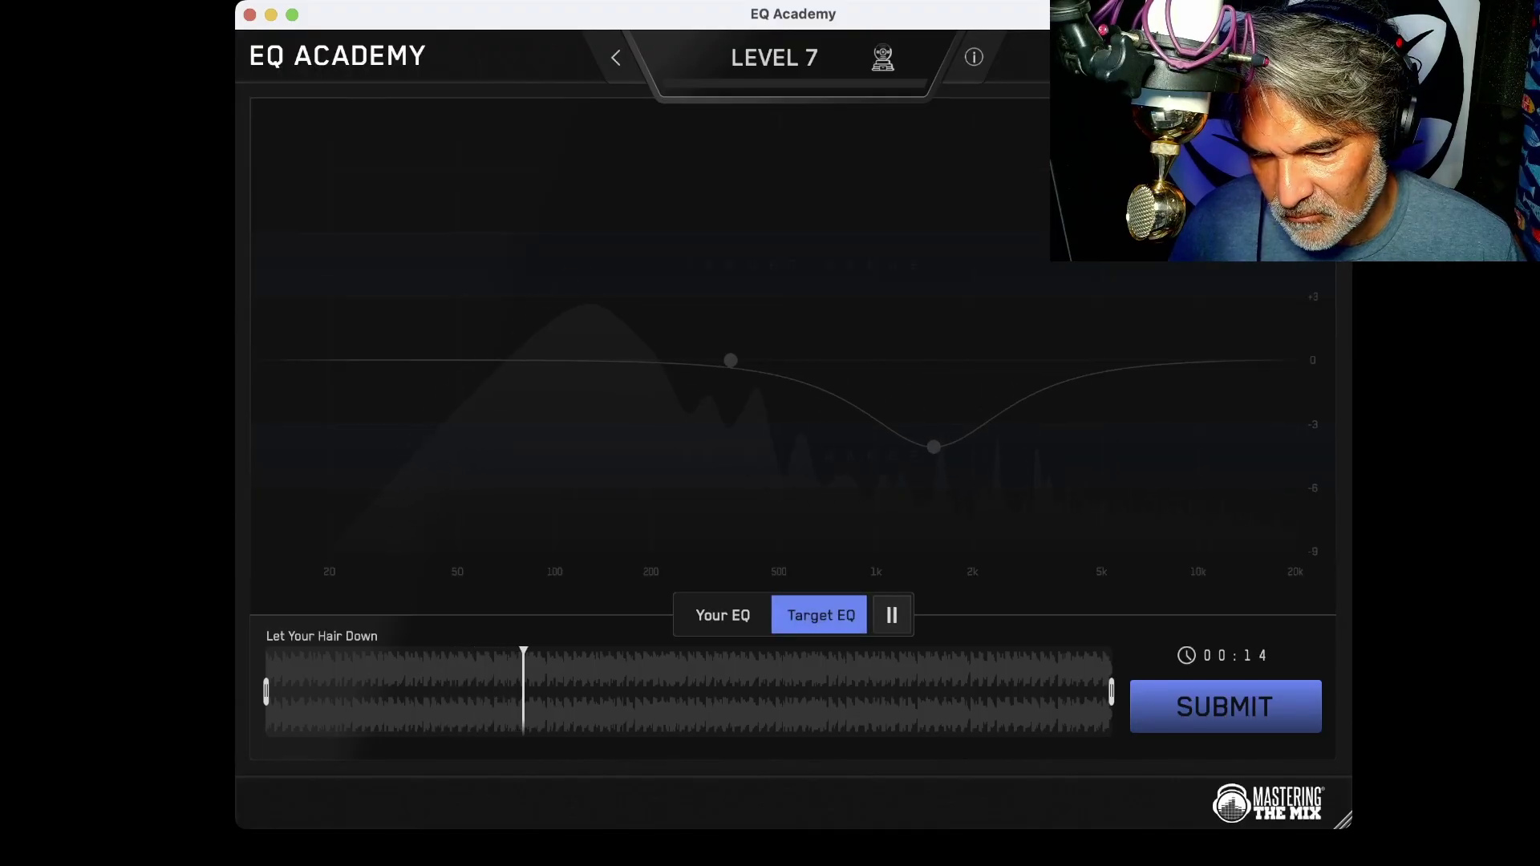
click(722, 615)
drag(730, 360, 730, 428)
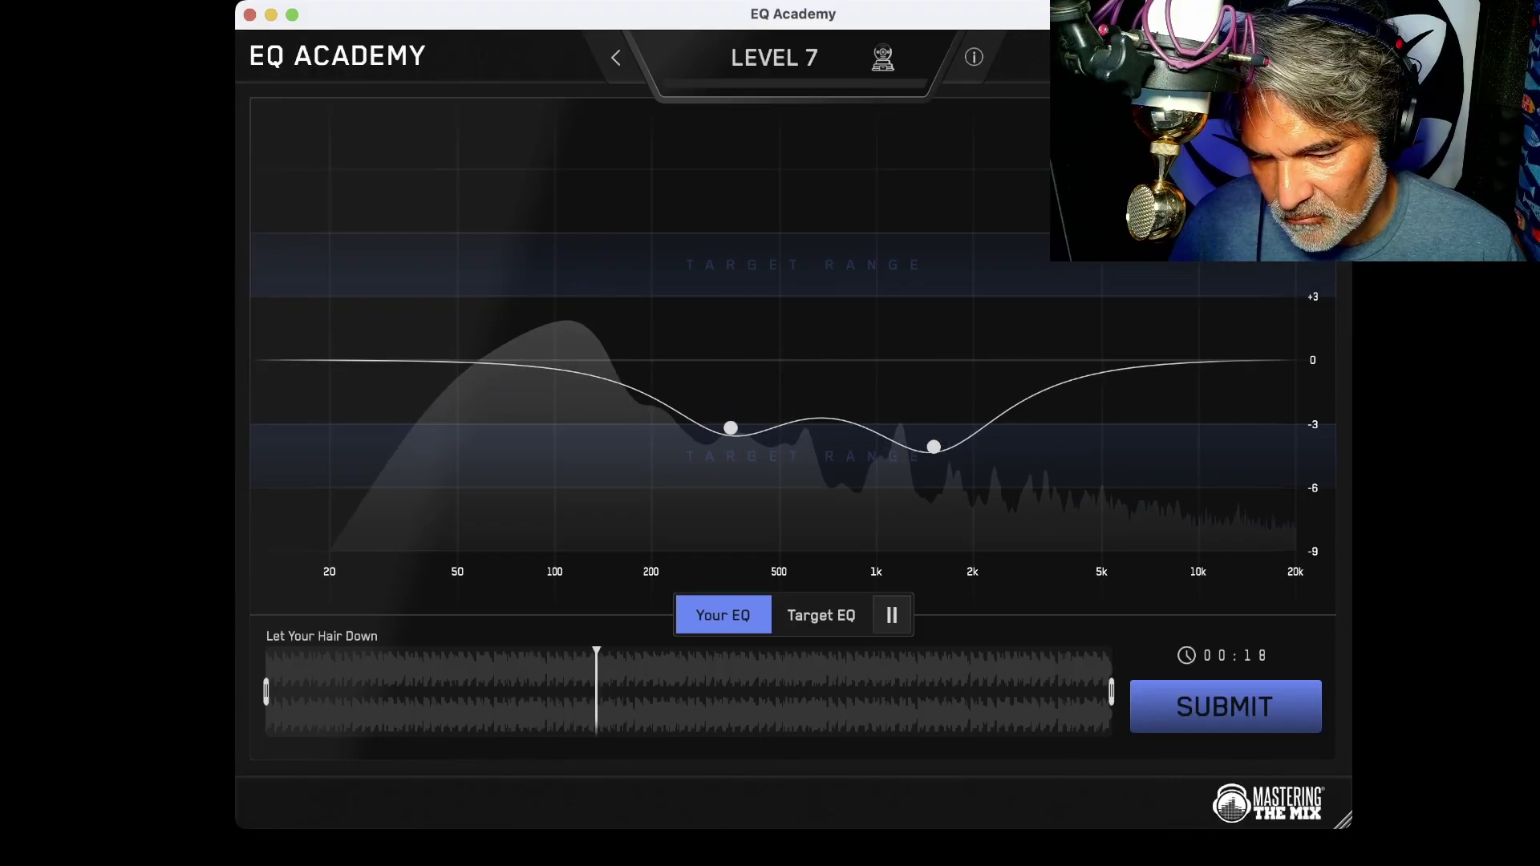
- Deepen the 350 Hz cut to about -4.5 dB, compare with the target, and submit for 91/100
key(Tab)
key(Tab)
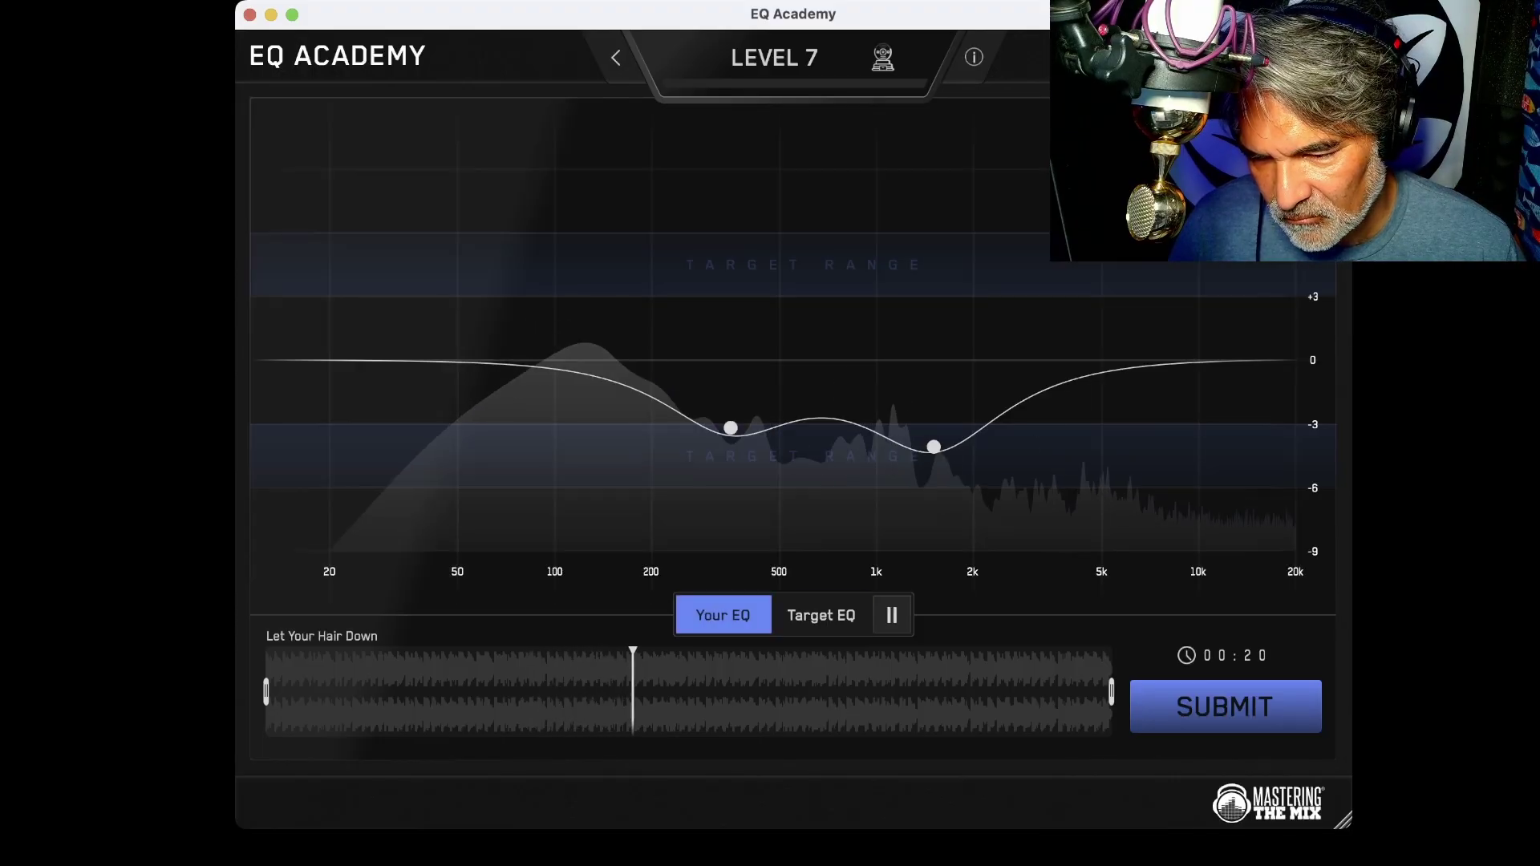
drag(730, 427, 730, 461)
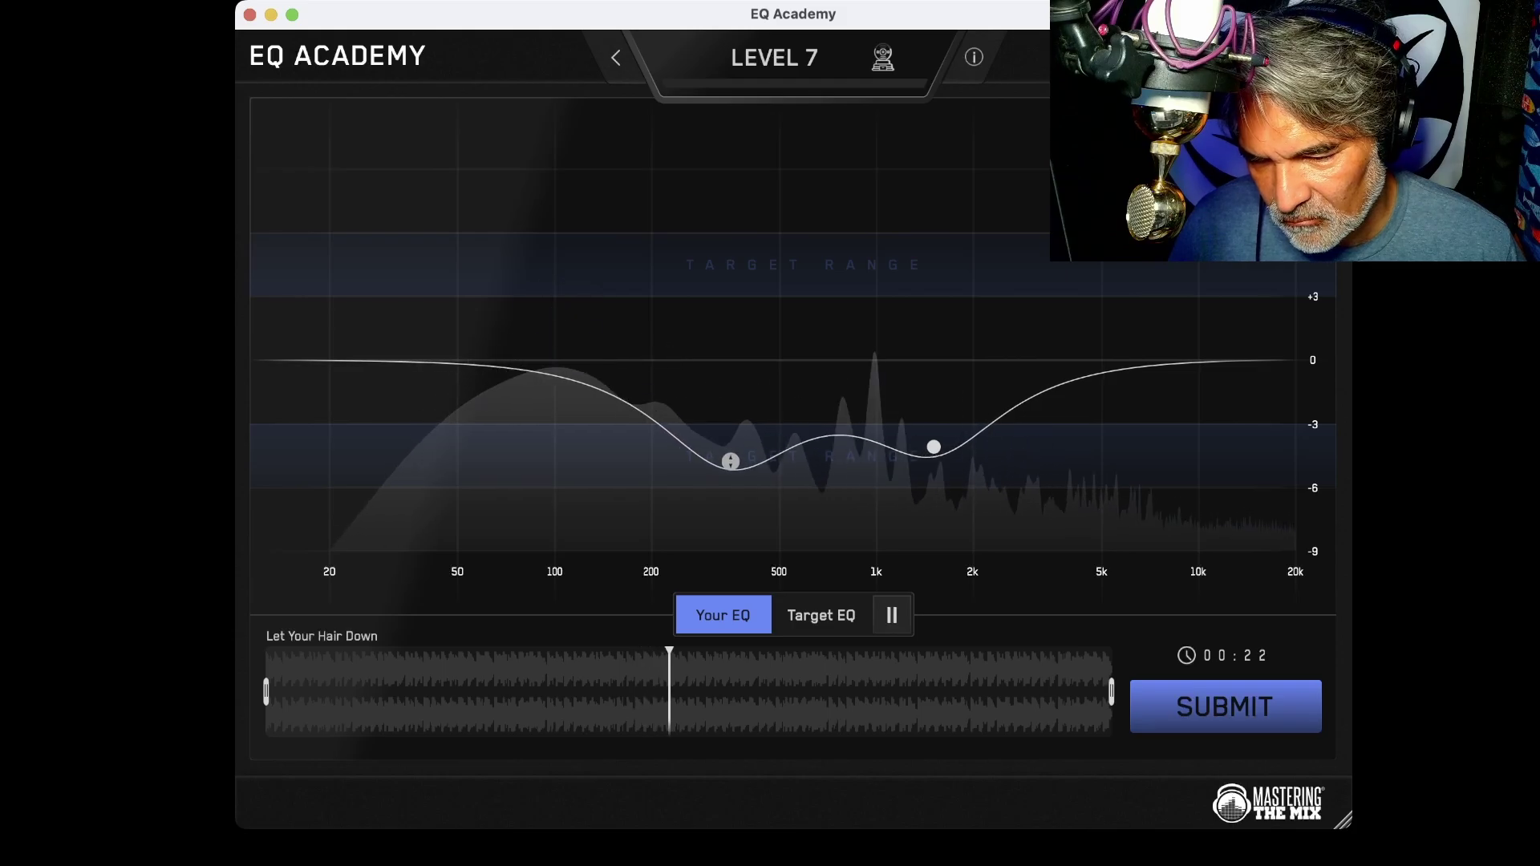
key(Tab)
key(Tab)
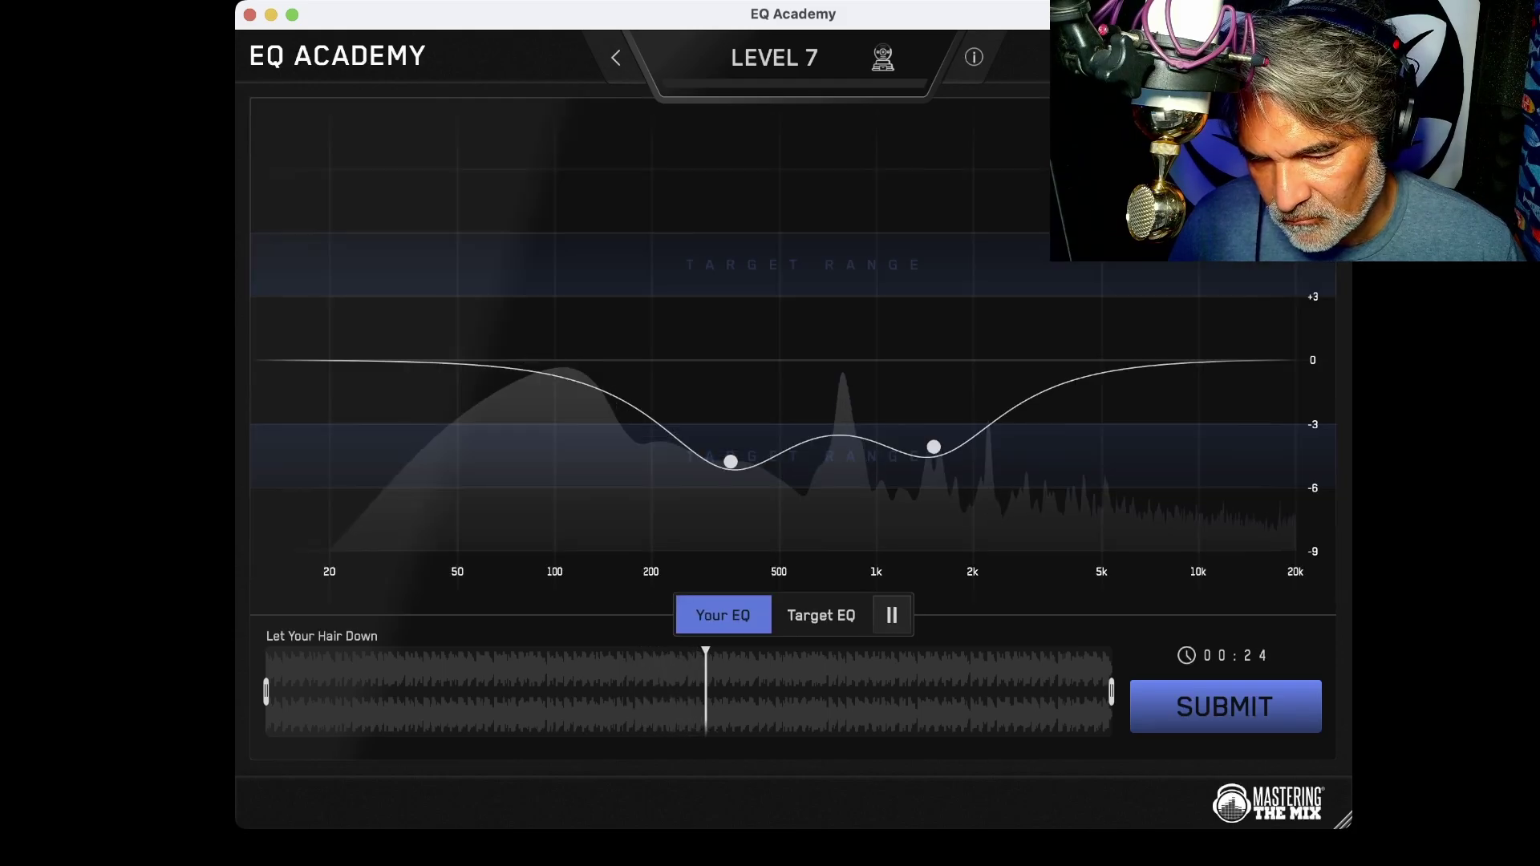
key(Tab)
key(Tab)
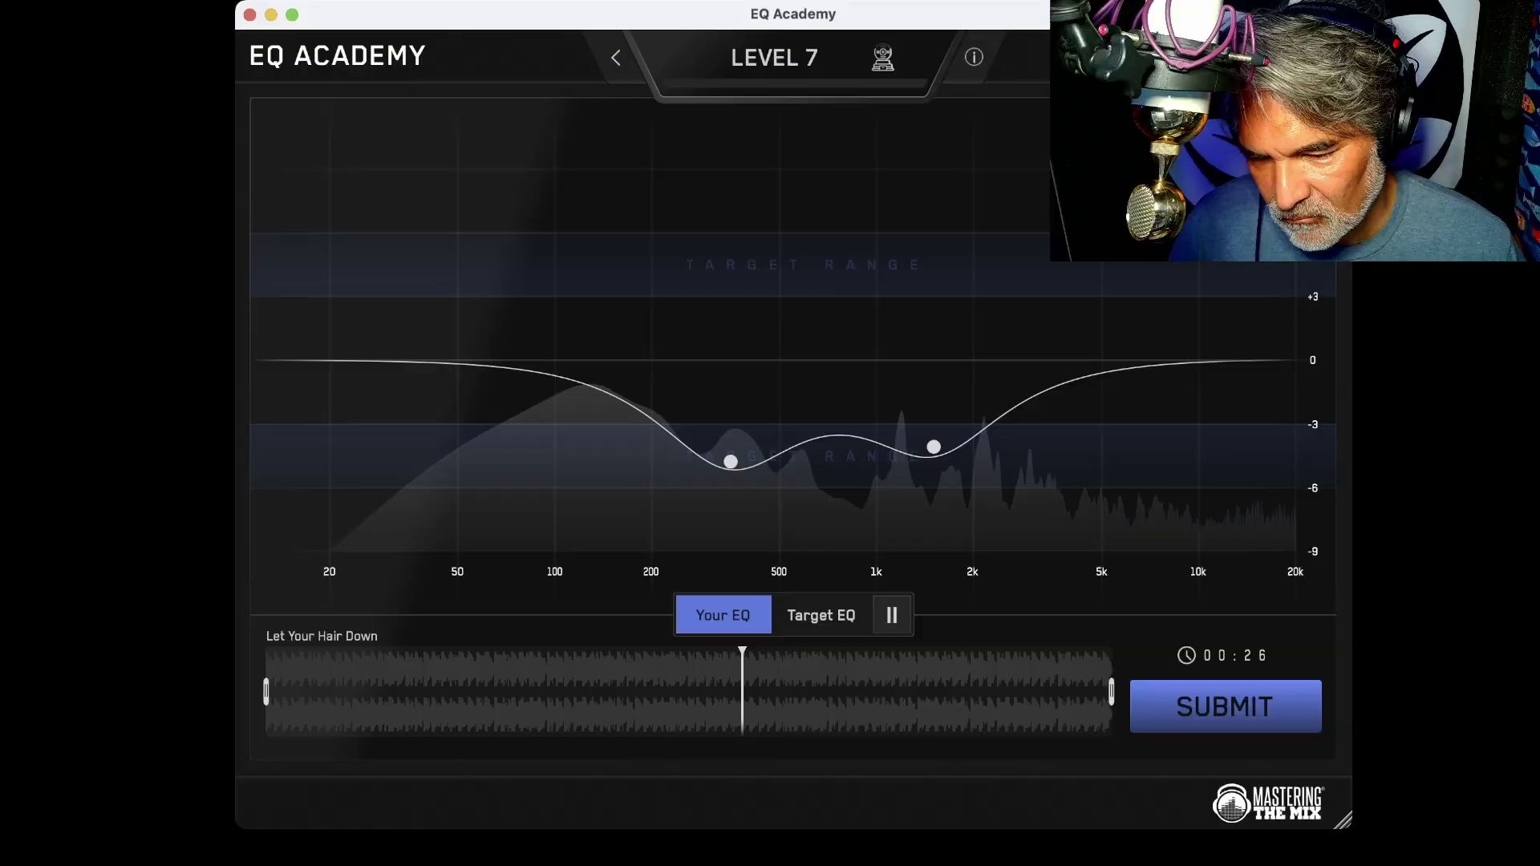
key(Return)
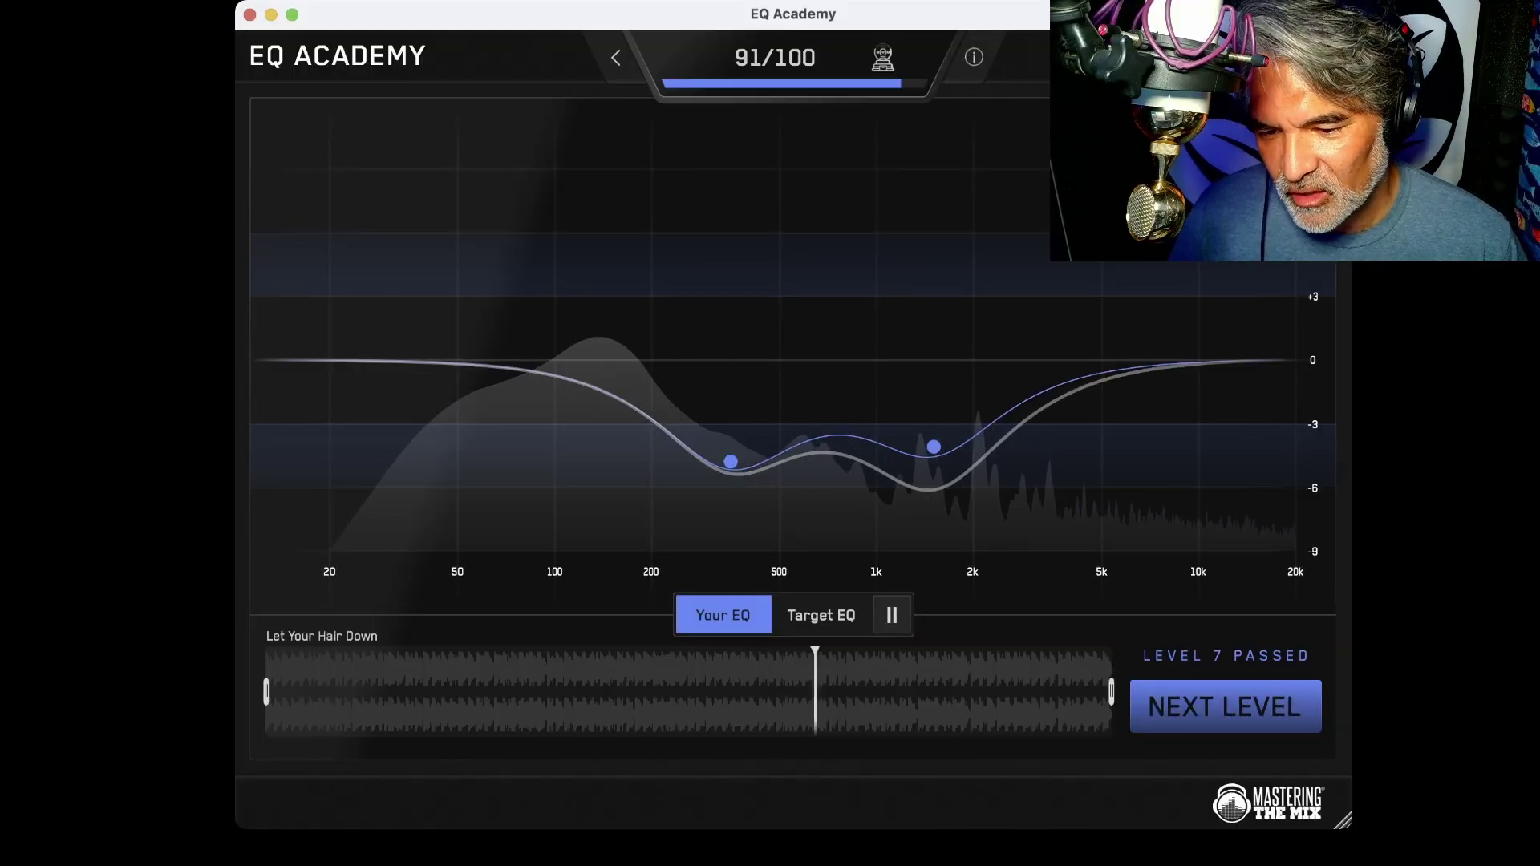
- Stop the Level 7 track's playback with the spacebar
key(space)
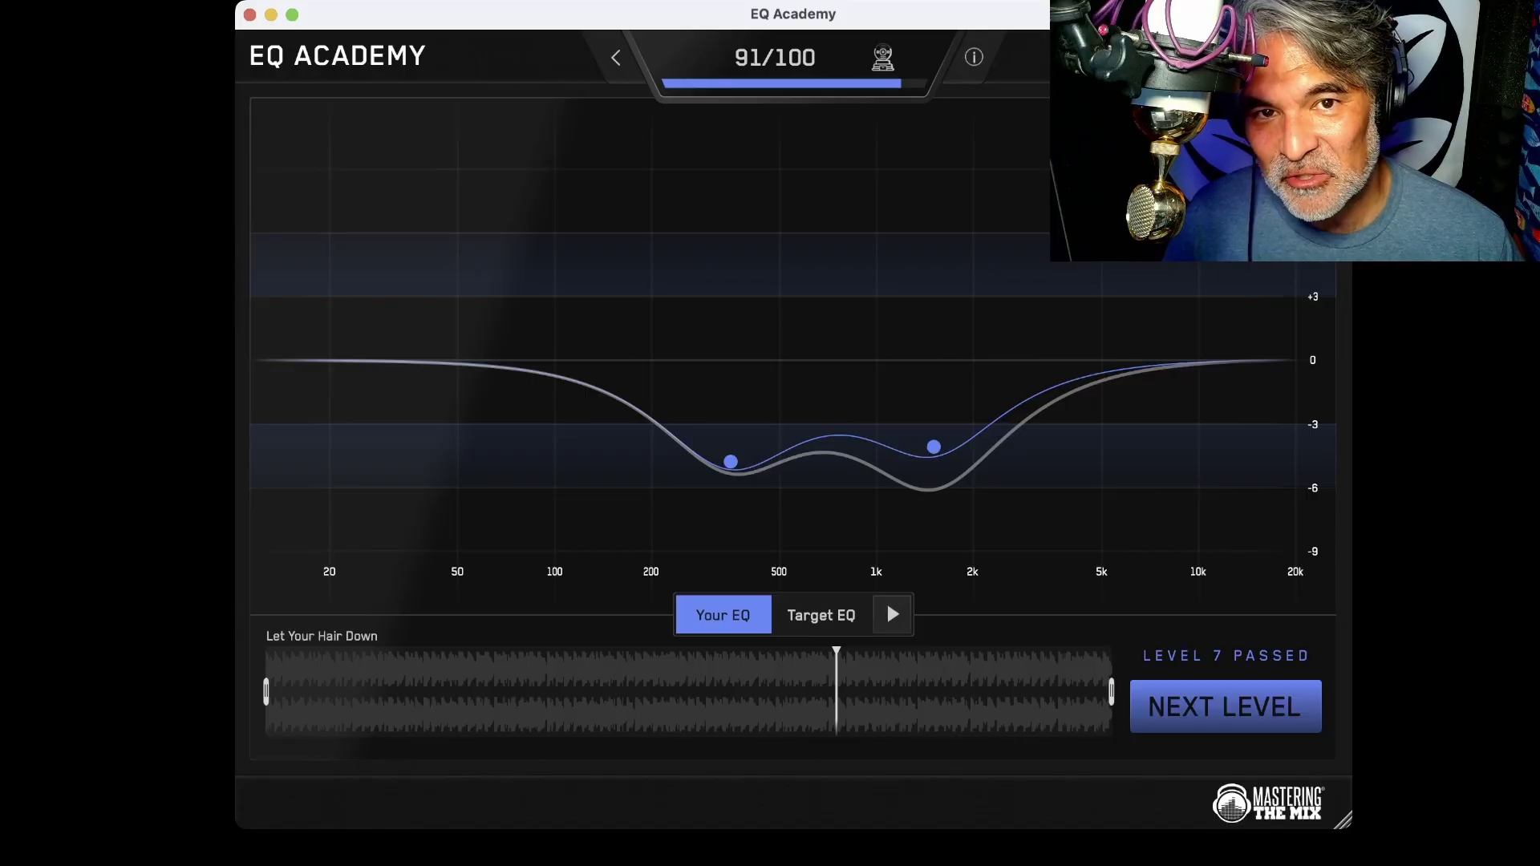